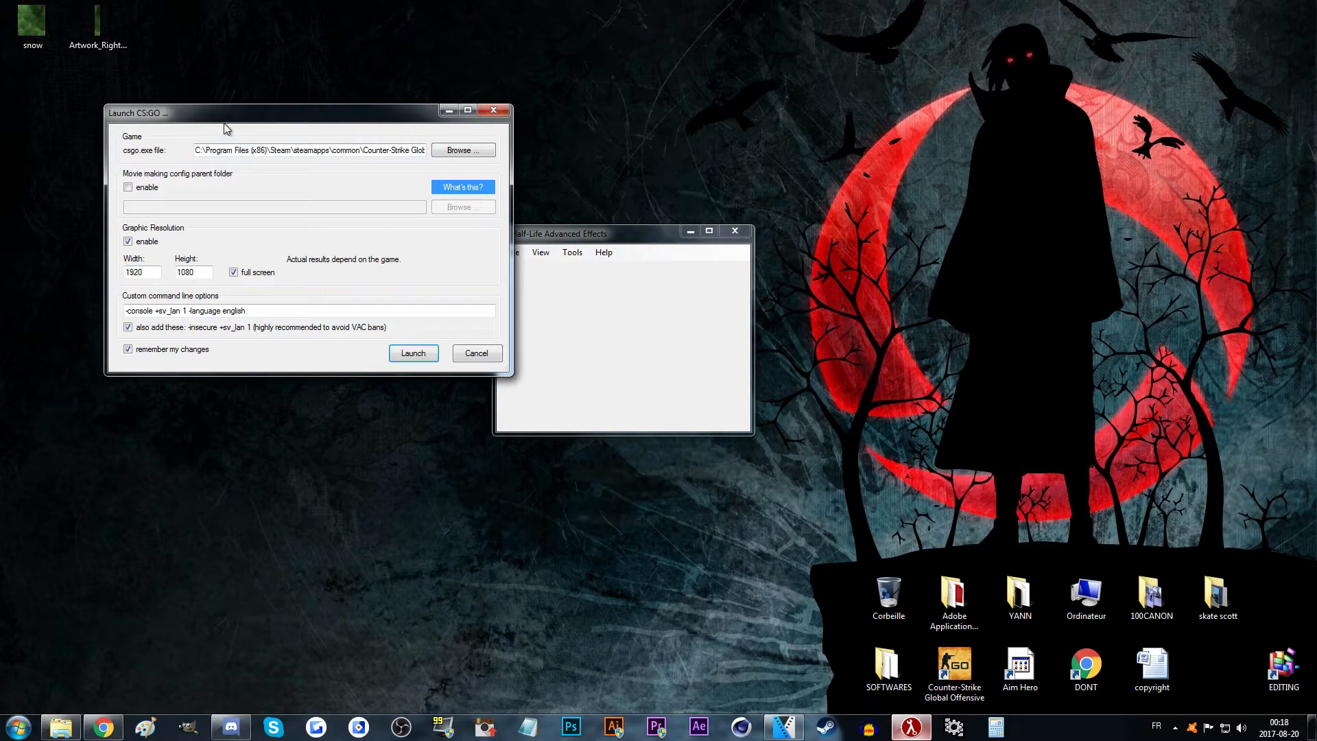
- Launch CS:GO and play back the 19th round of the downloaded 13-16 Inferno match
left_click(420, 356)
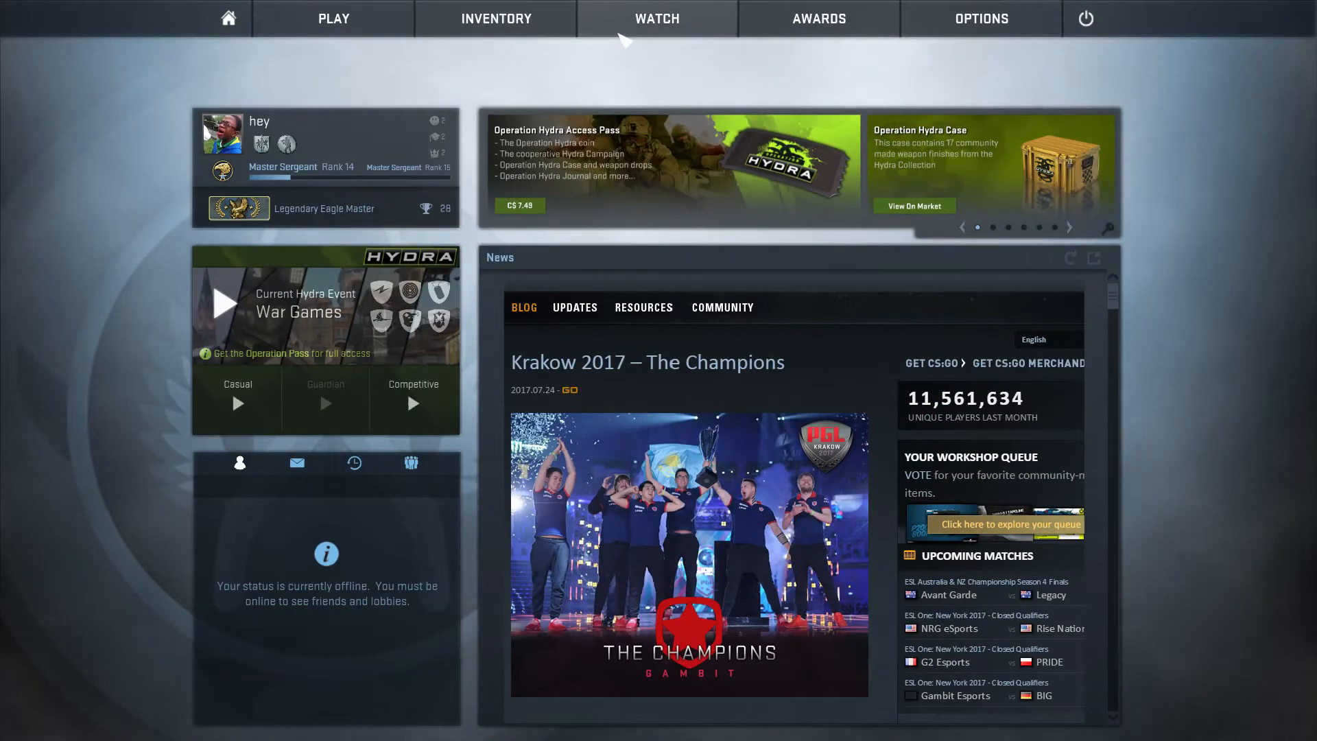
left_click(658, 31)
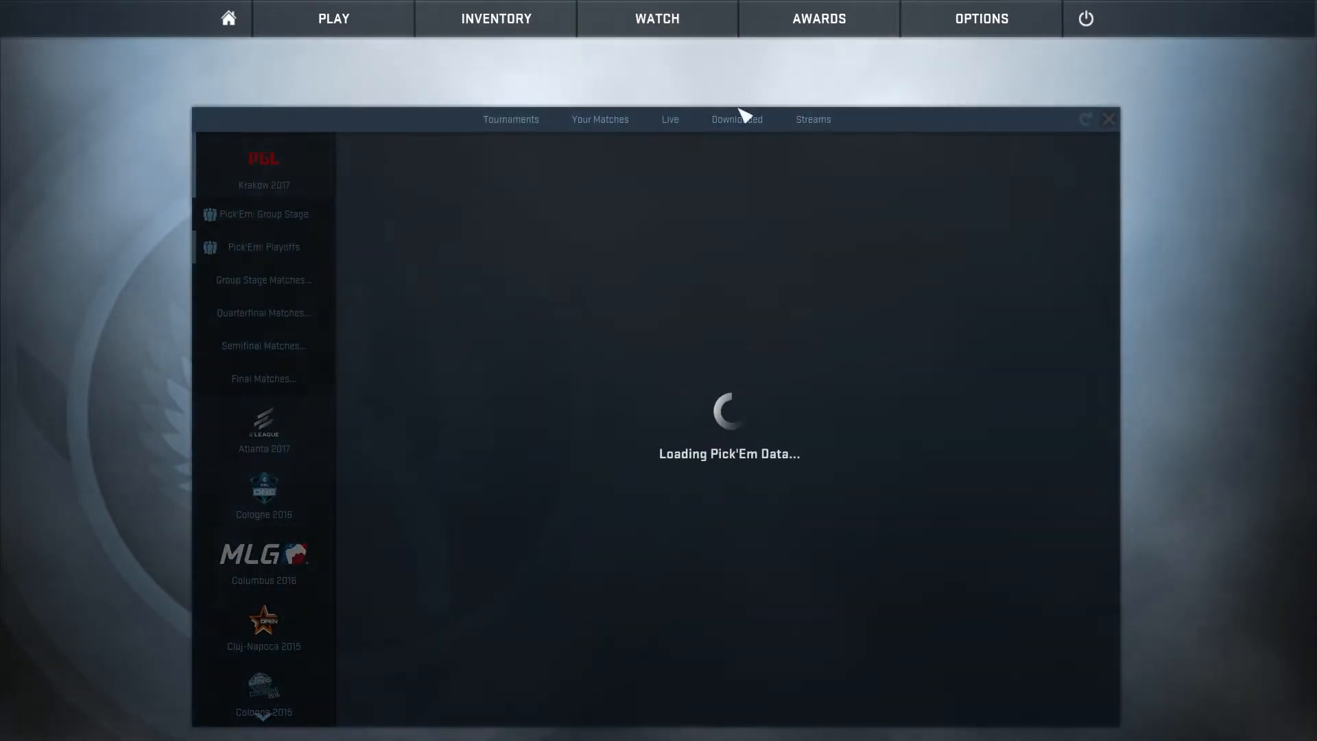
left_click(745, 127)
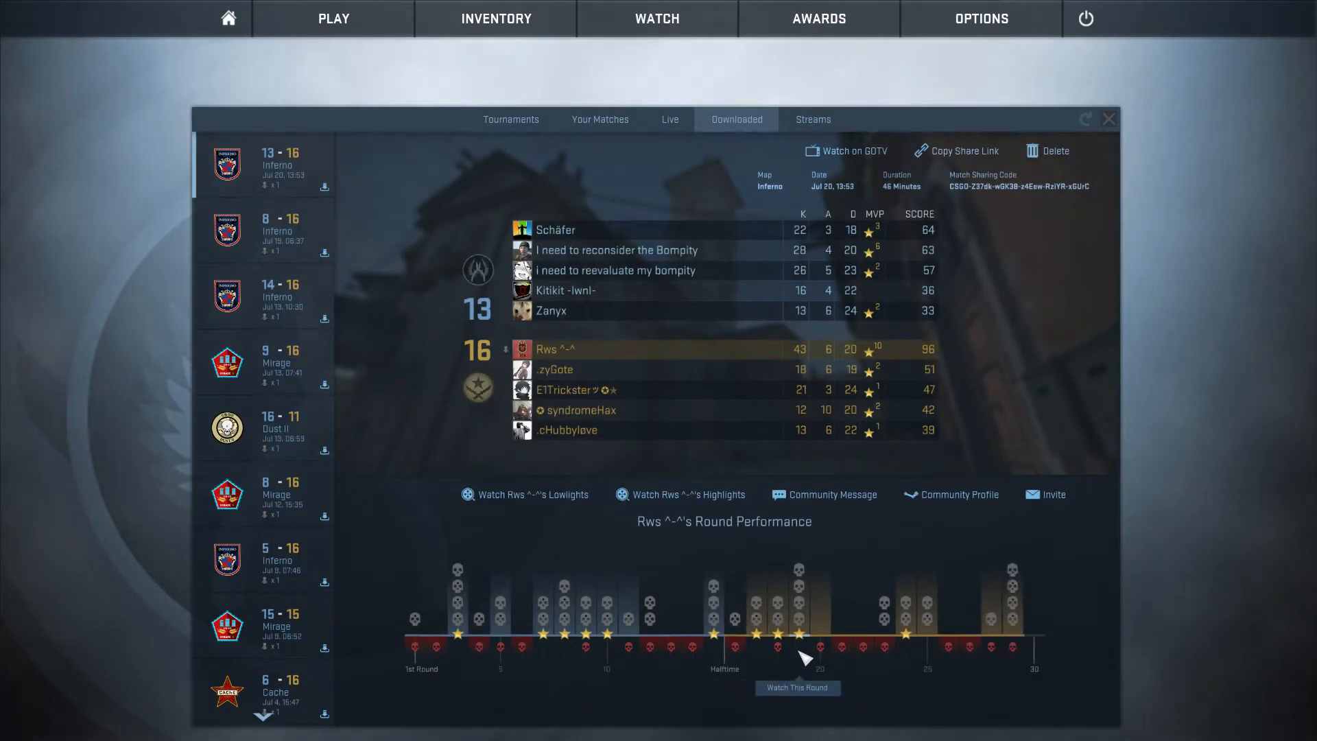
left_click(800, 653)
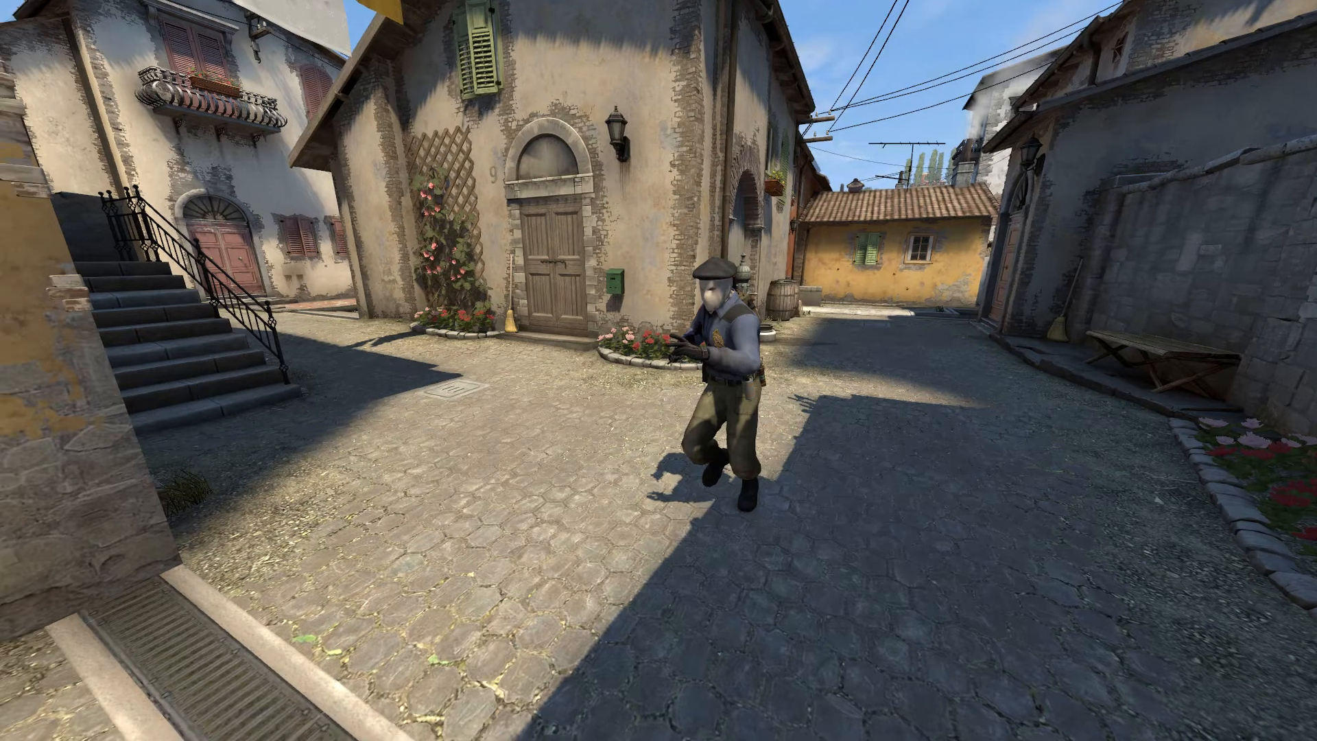
- Narrow the replay's field of view with fov_cs_debug, trying 30 and settling on 40
key("grave")
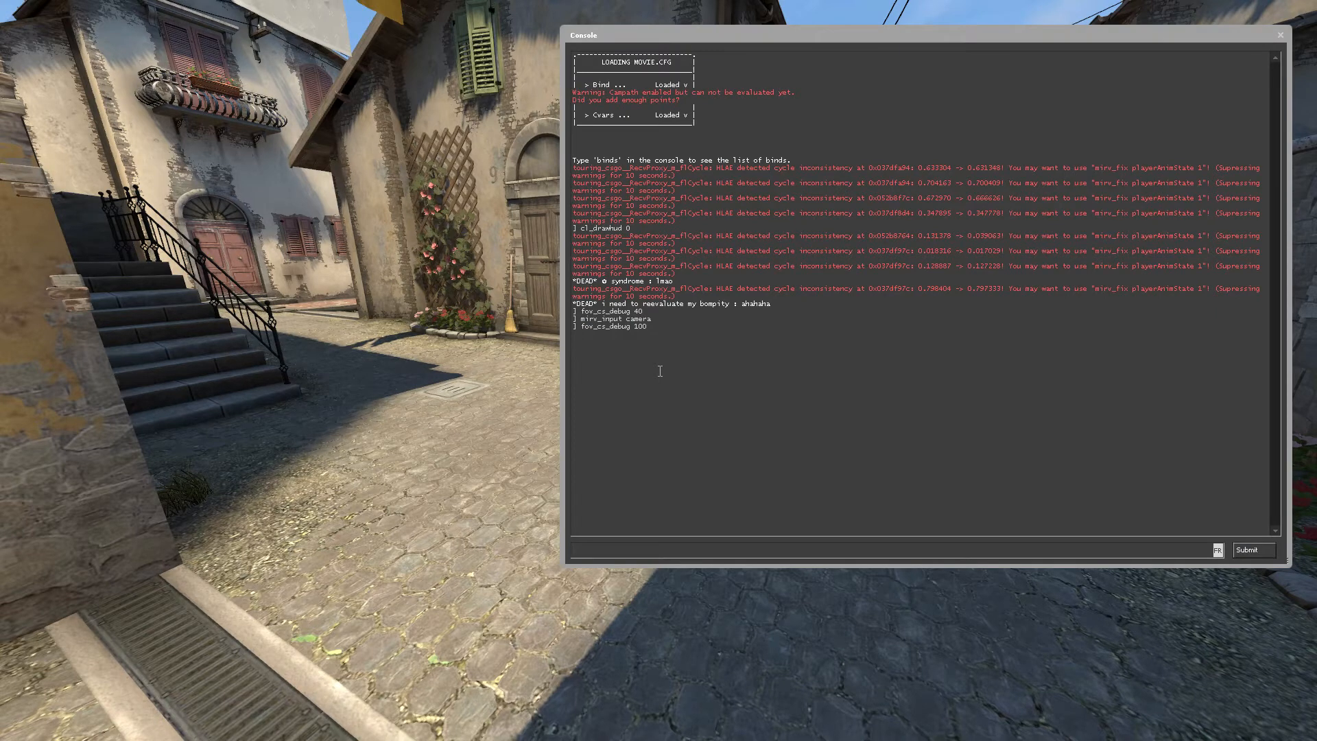
type("fov")
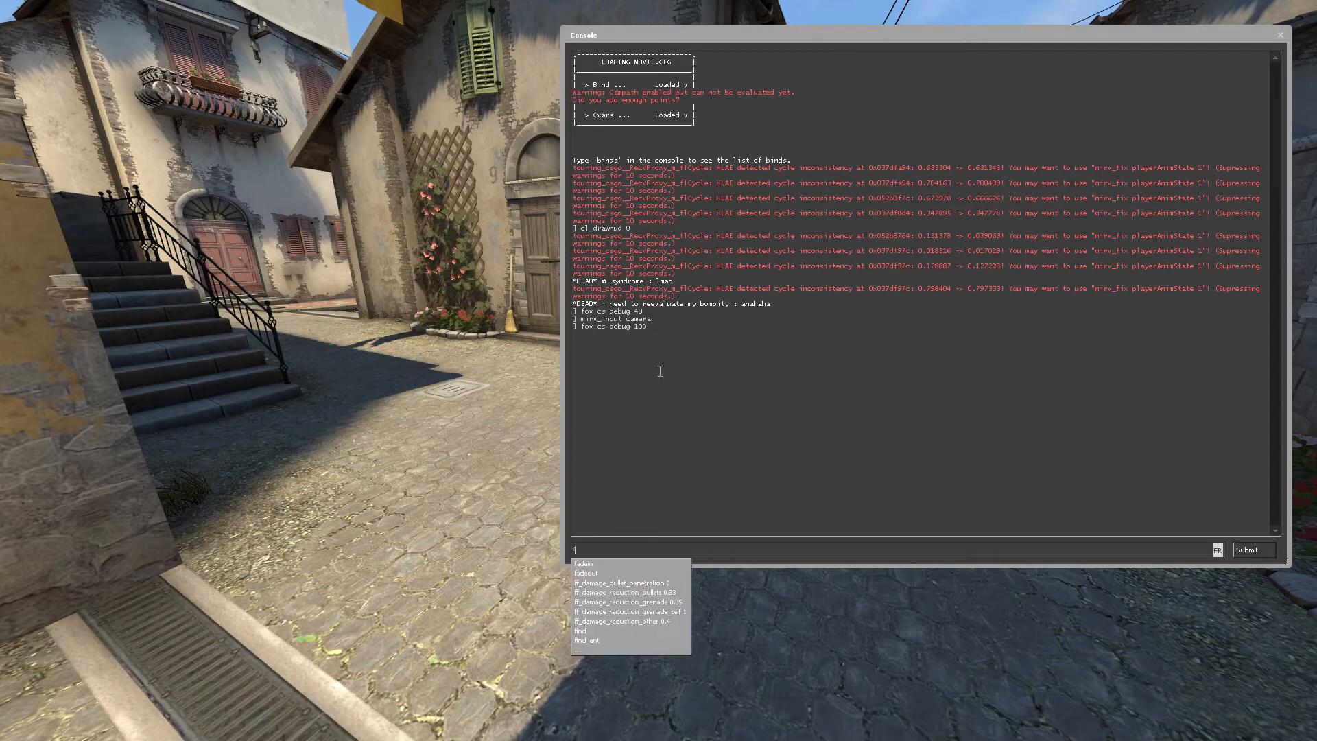
type("_cs_debug")
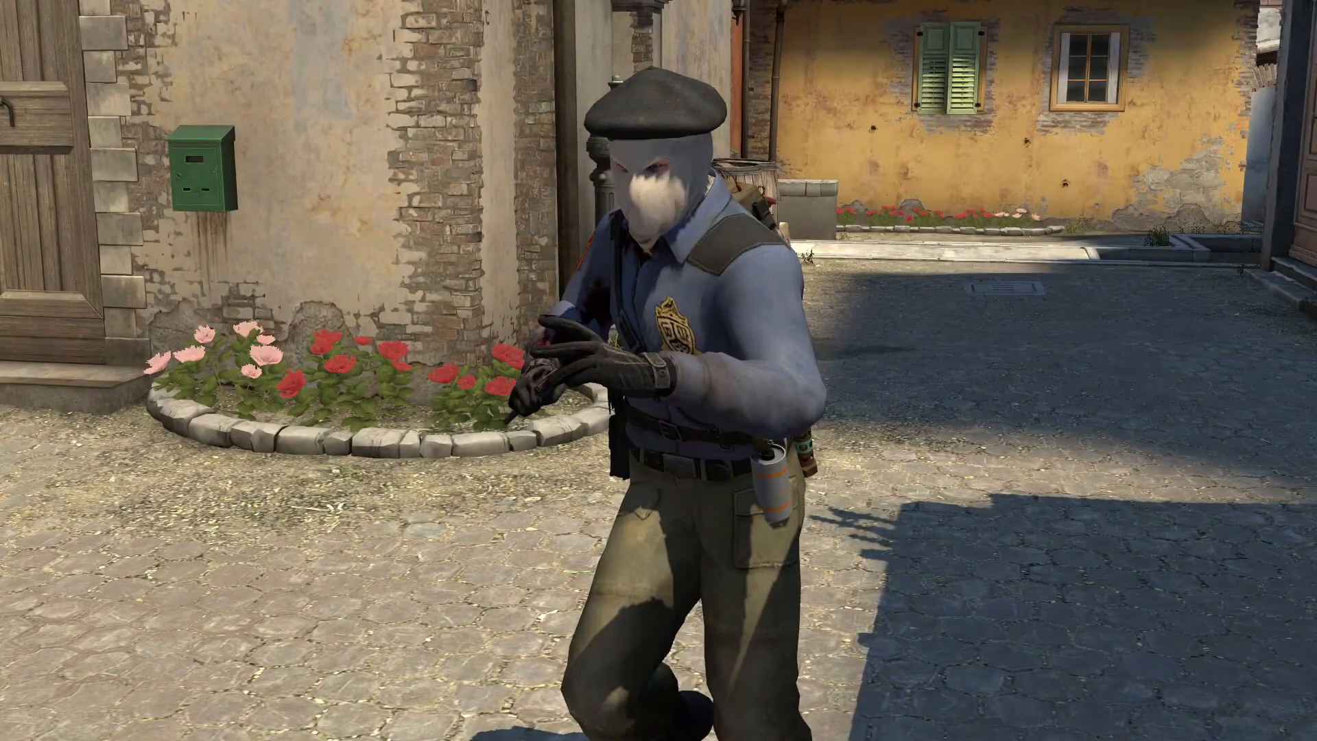
- Run mirv_input camera in the game console to take free control of the camera
key("grave")
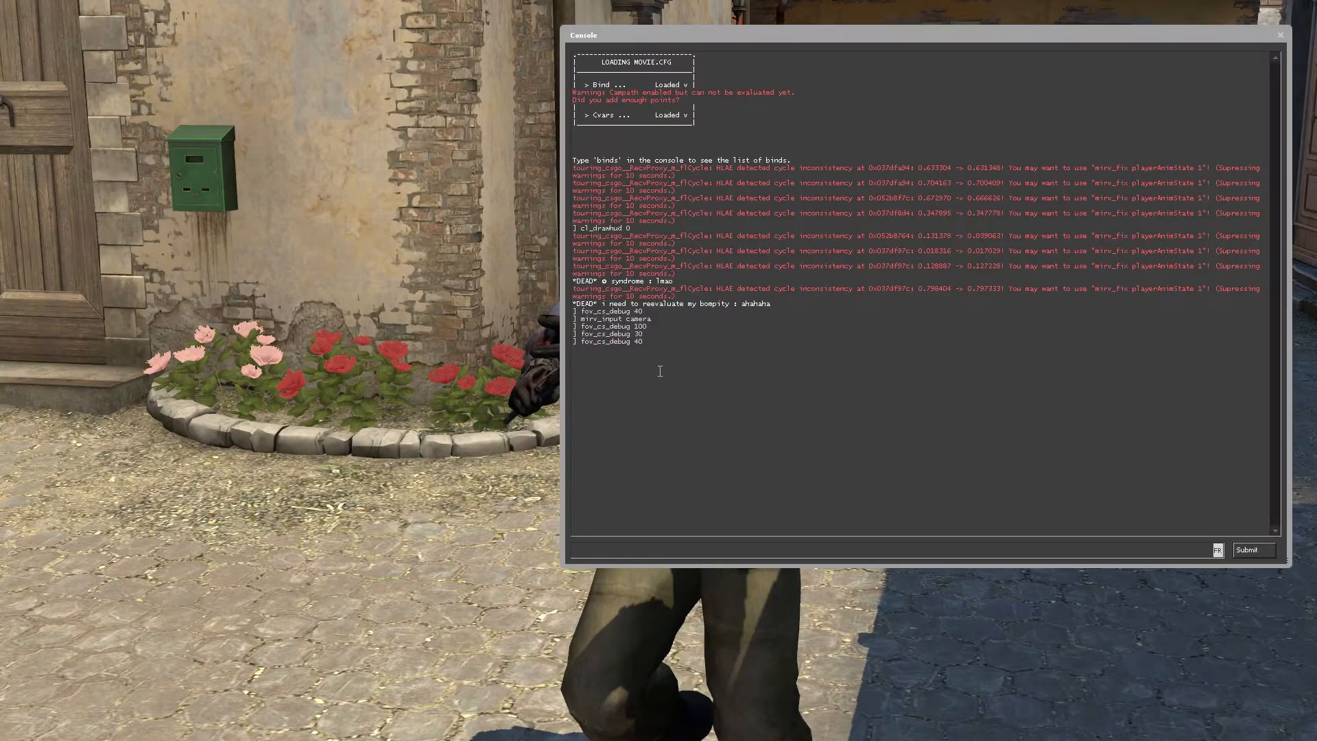
type("mirv")
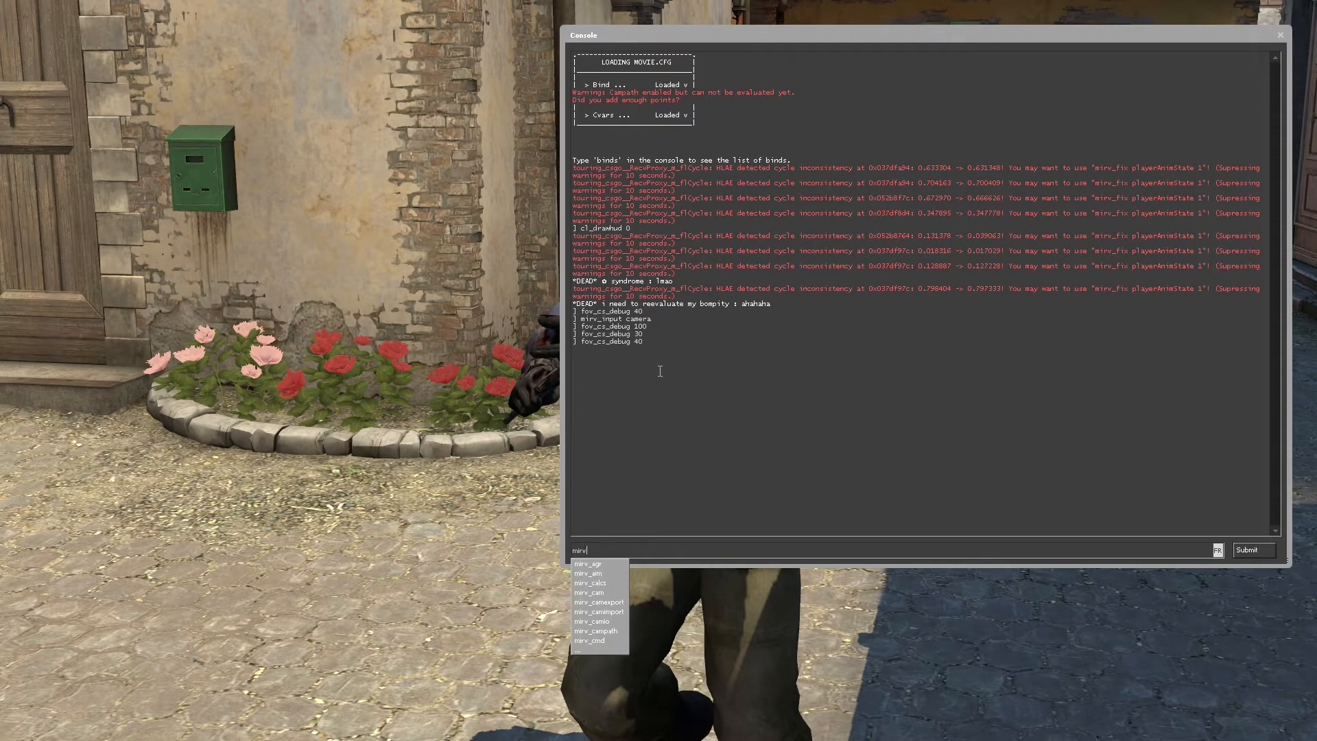
type("_inpou")
key("BackSpace")
type("ut camer")
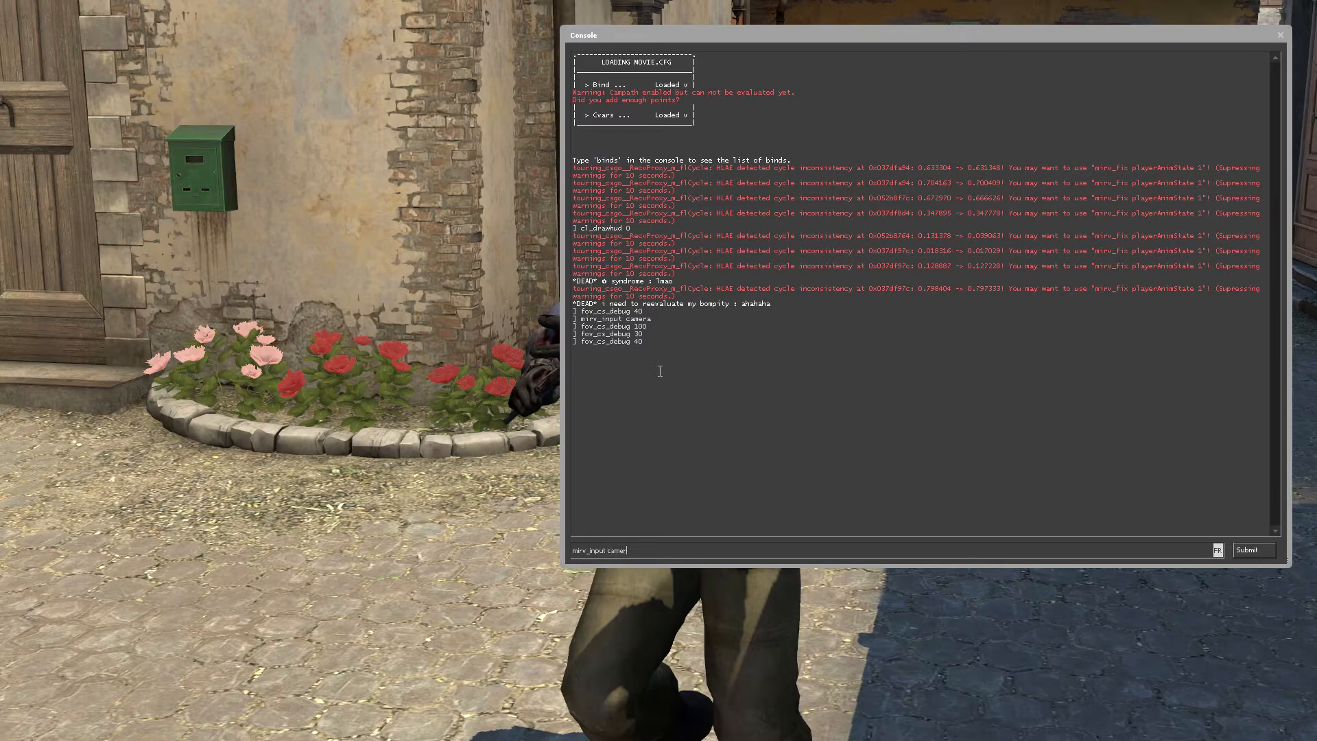
type("a")
key("Return")
key("grave")
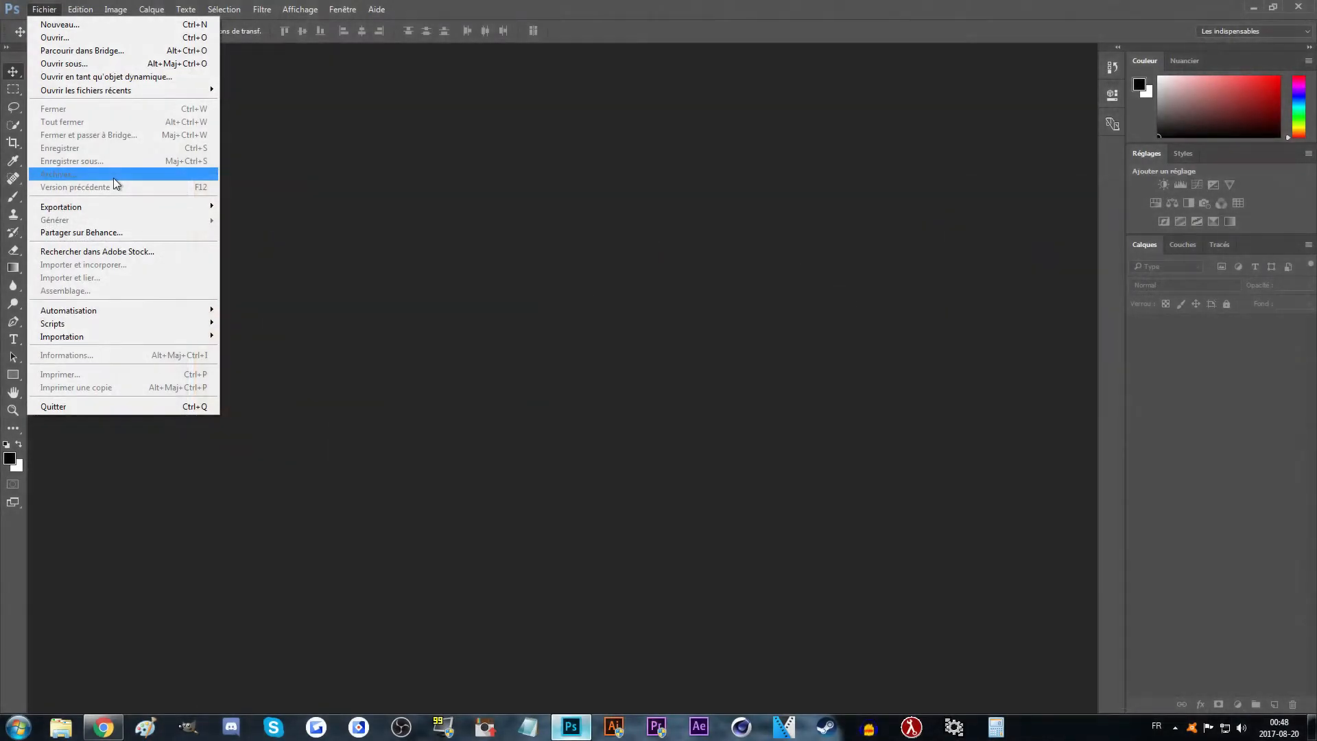
- In Photoshop, create a new 1920 x 1080 pixel RGB document with a white background
mouse_move(92, 20)
mouse_move(44, 10)
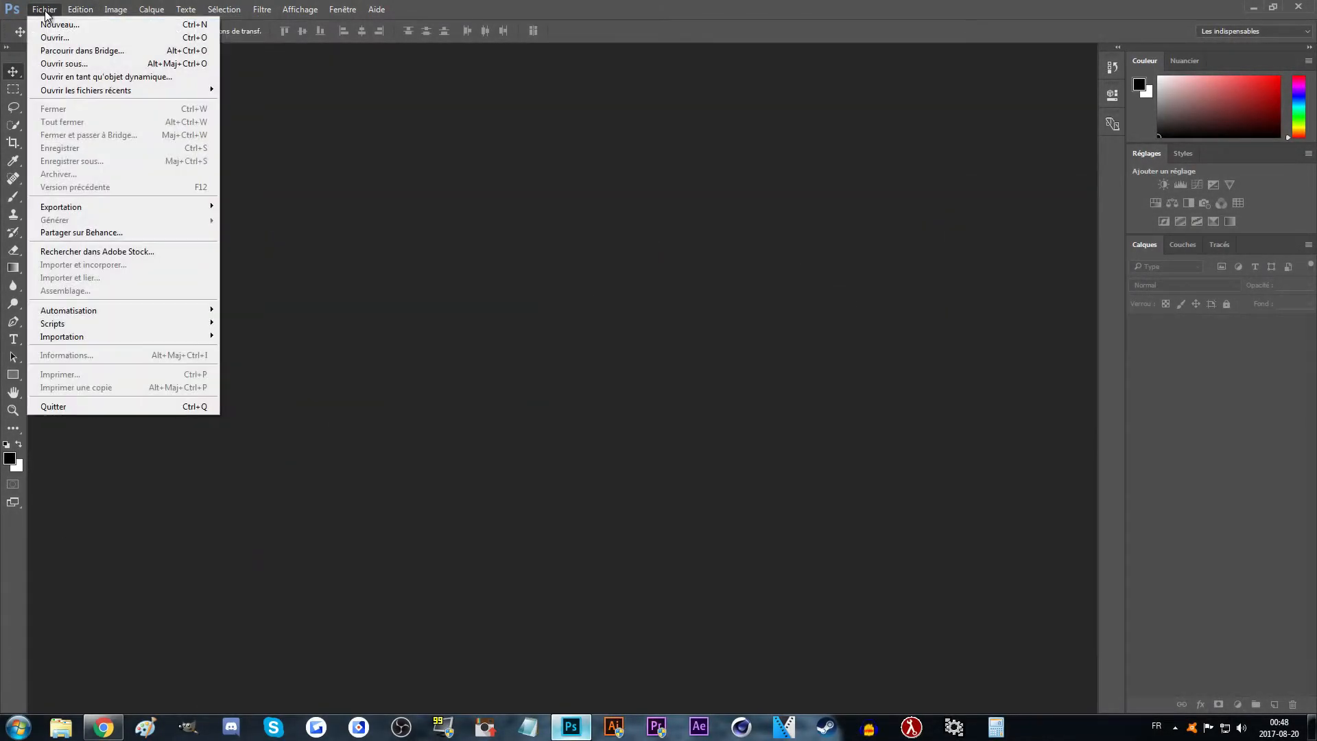
left_click(57, 26)
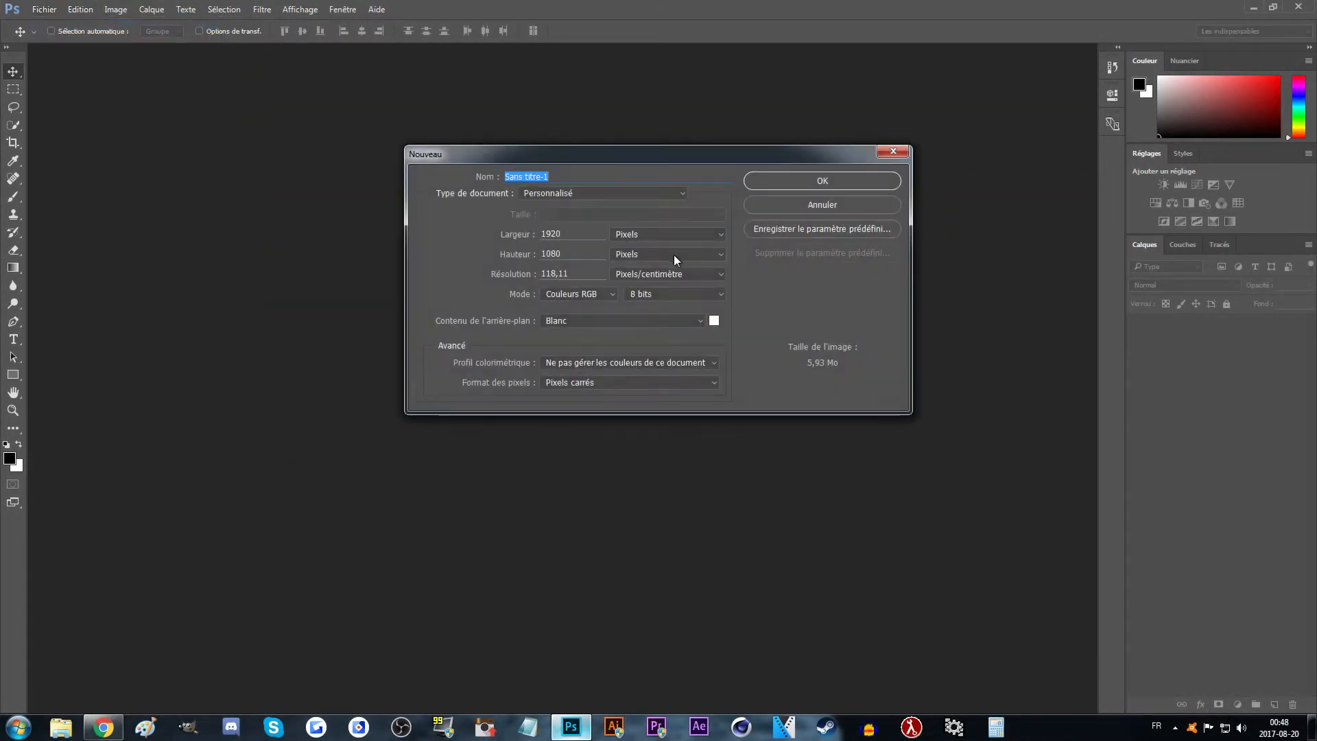
left_click(794, 184)
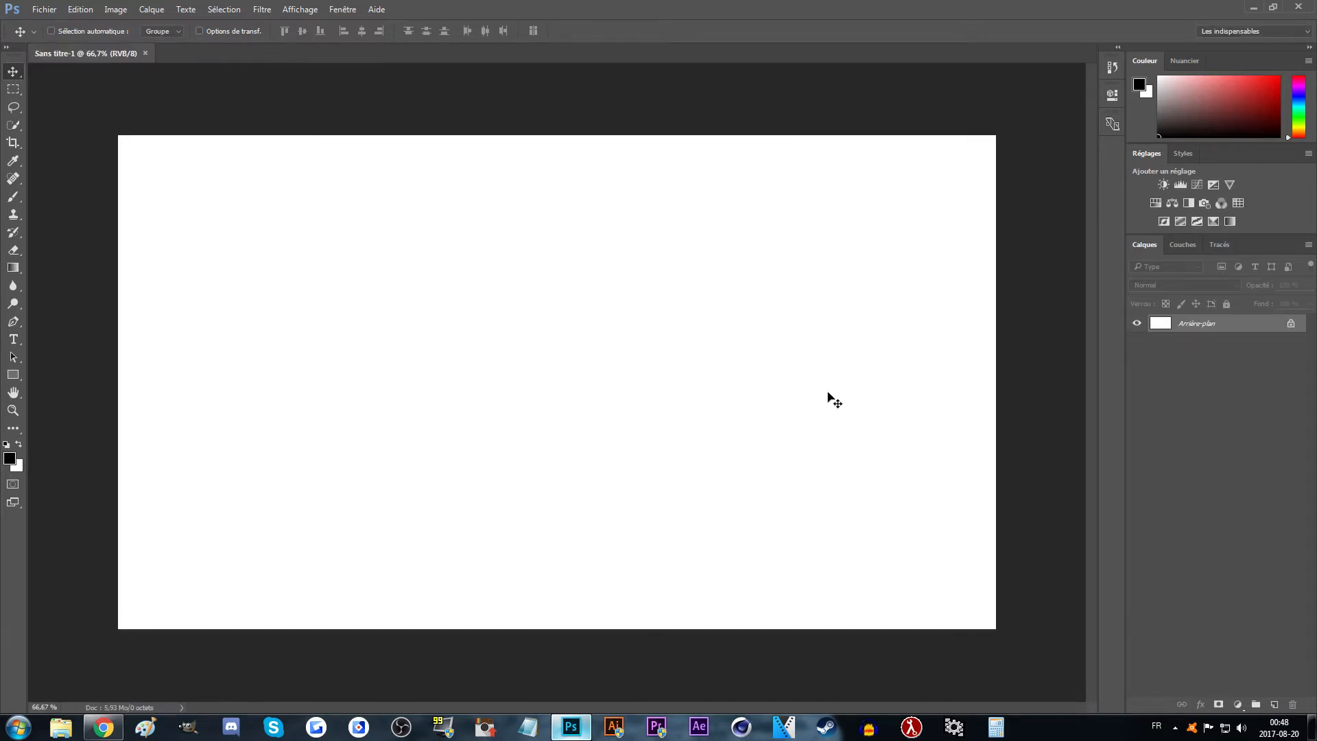
- Place the Counter-Strike Global Offensive screenshot on the canvas and duplicate its layer
left_click(1312, 727)
left_click_drag(645, 319, 587, 376)
key("Return")
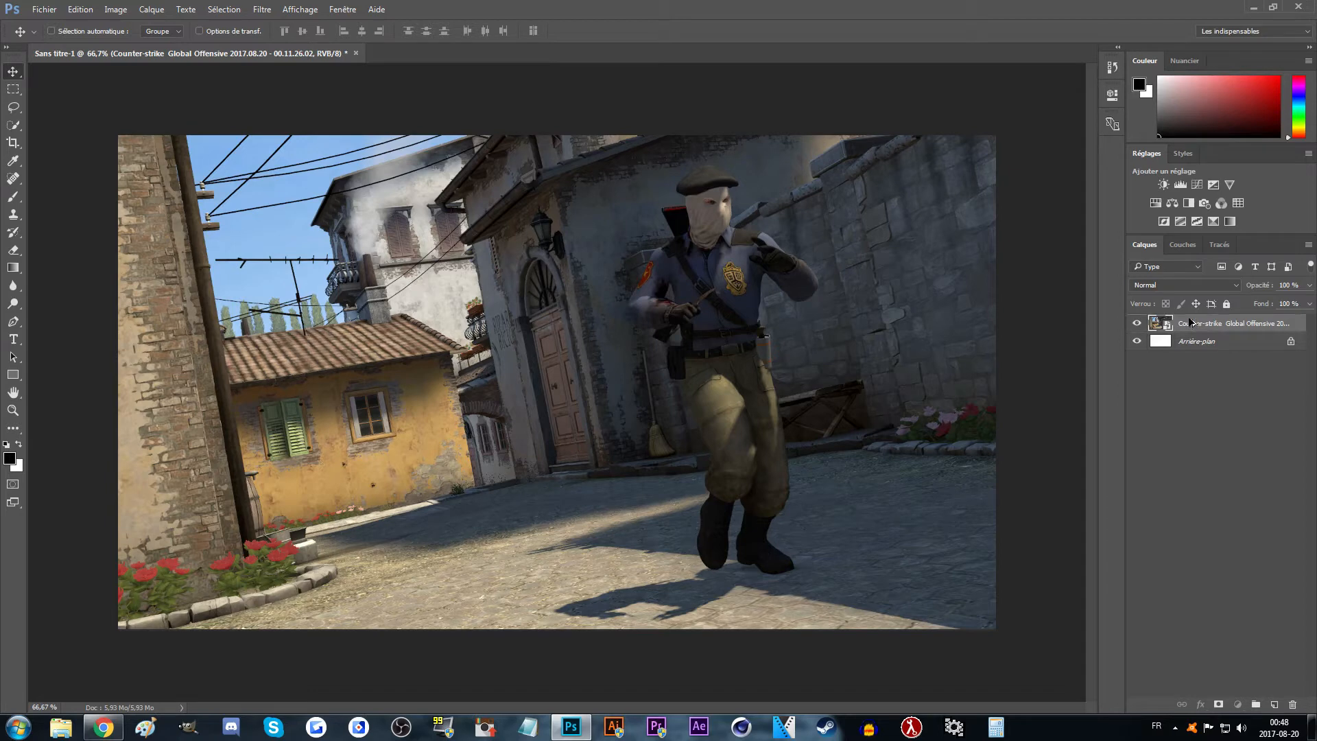
key("ctrl+j")
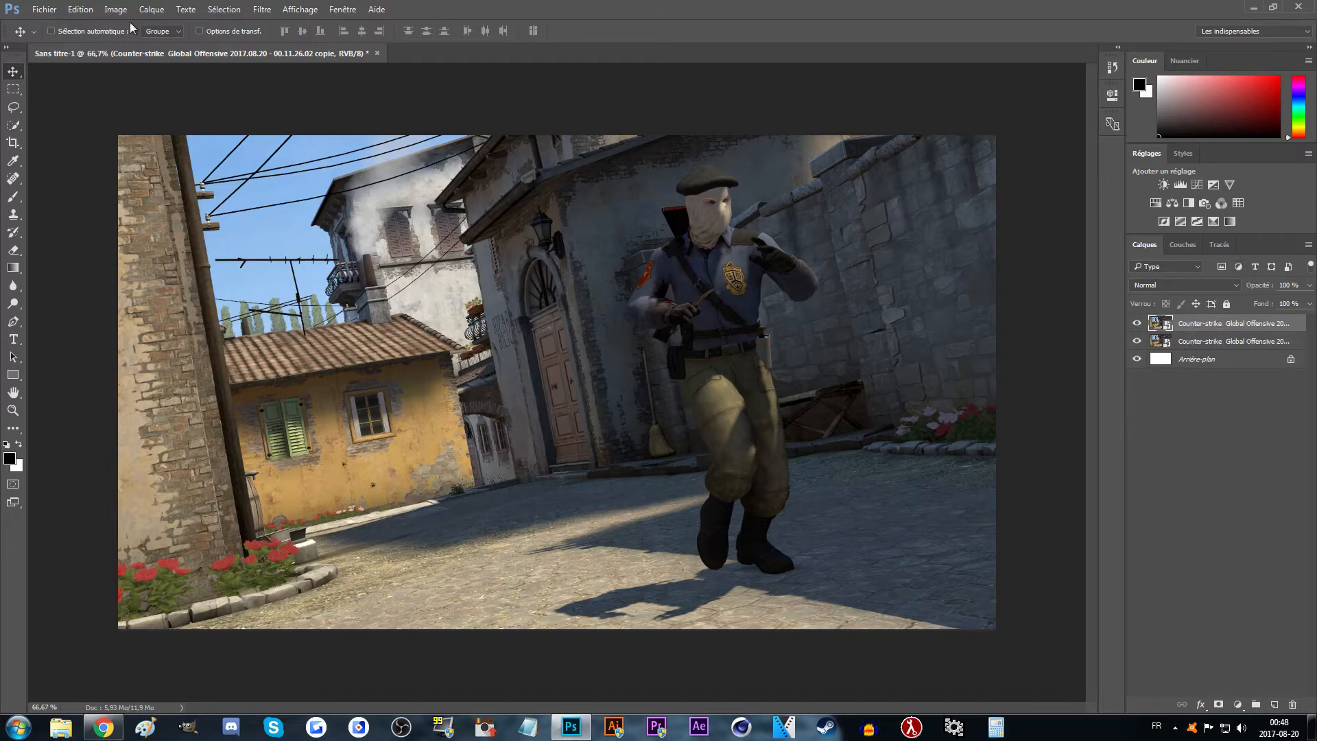
- Apply a Gaussian Blur to the duplicated screenshot layer
left_click(266, 10)
mouse_move(275, 199)
left_click(497, 264)
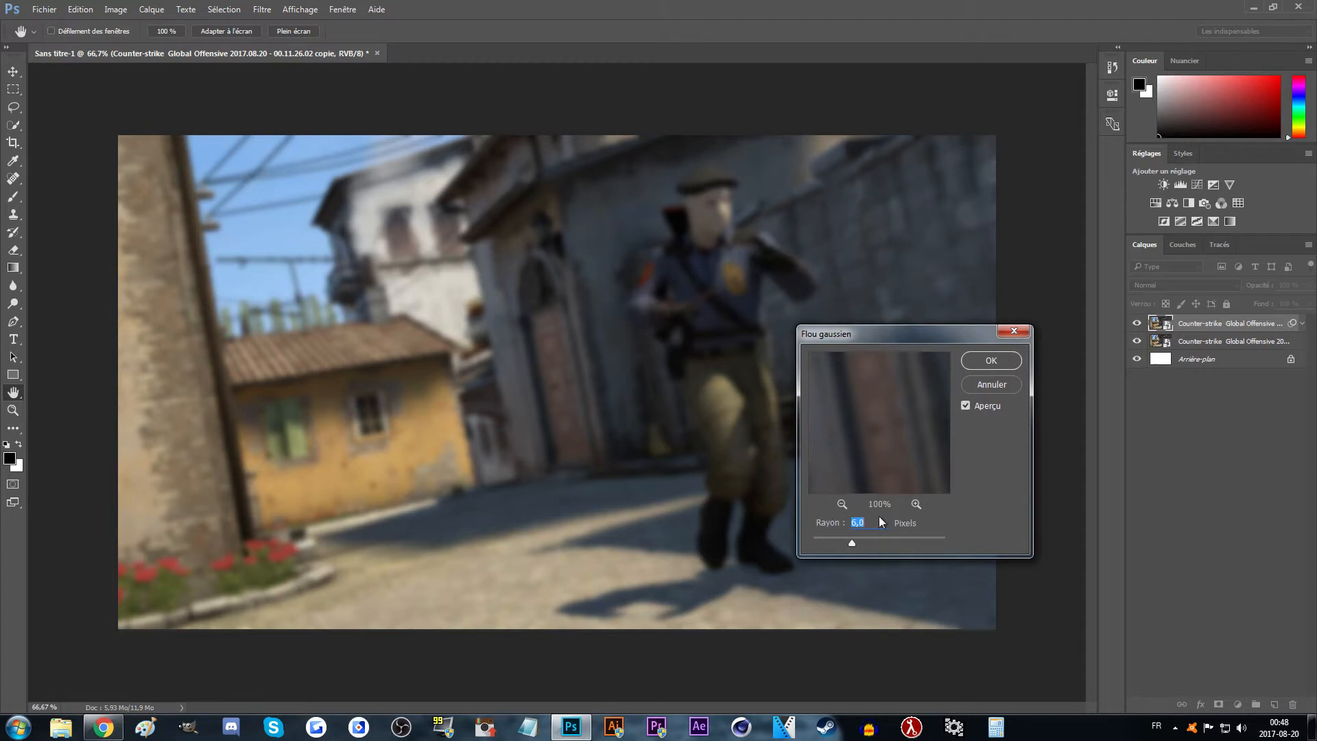
left_click_drag(862, 539, 864, 539)
key("Return")
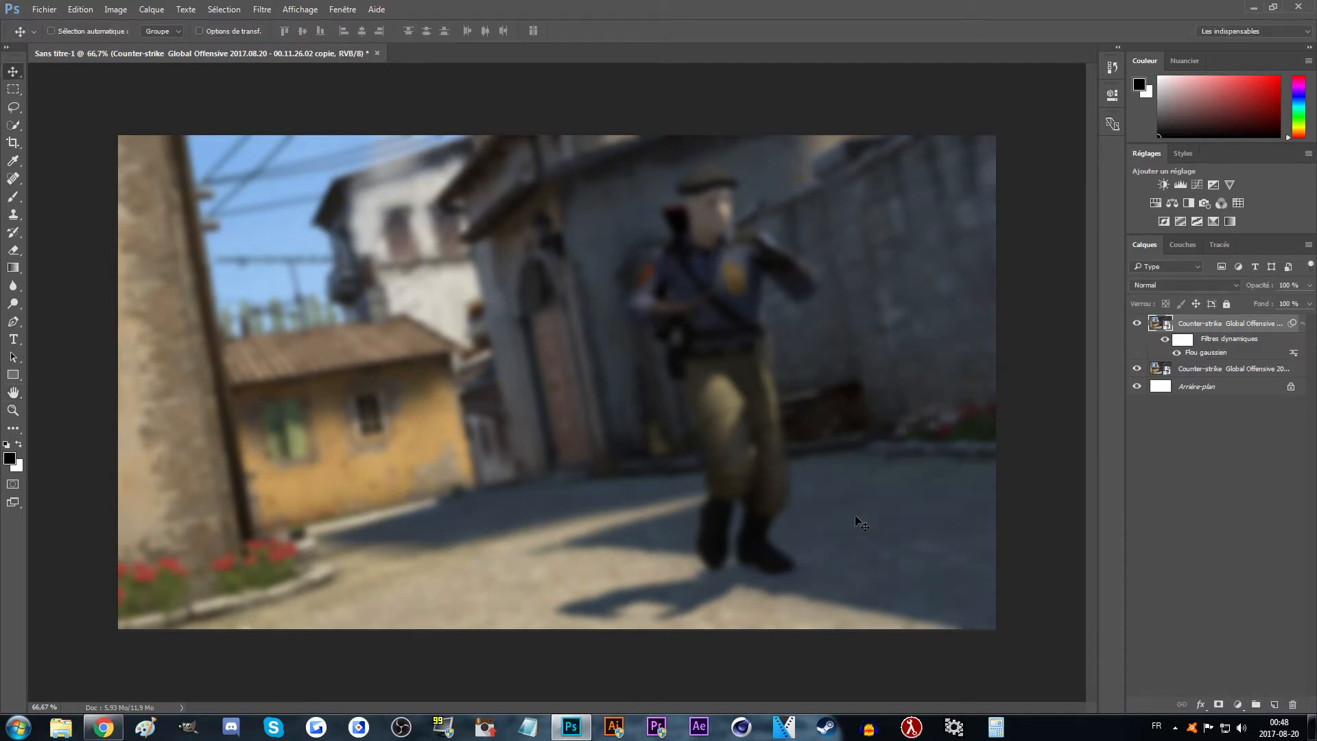
- Add a layer mask to the blurred layer and set the soft brush to 100 px
left_click(1218, 705)
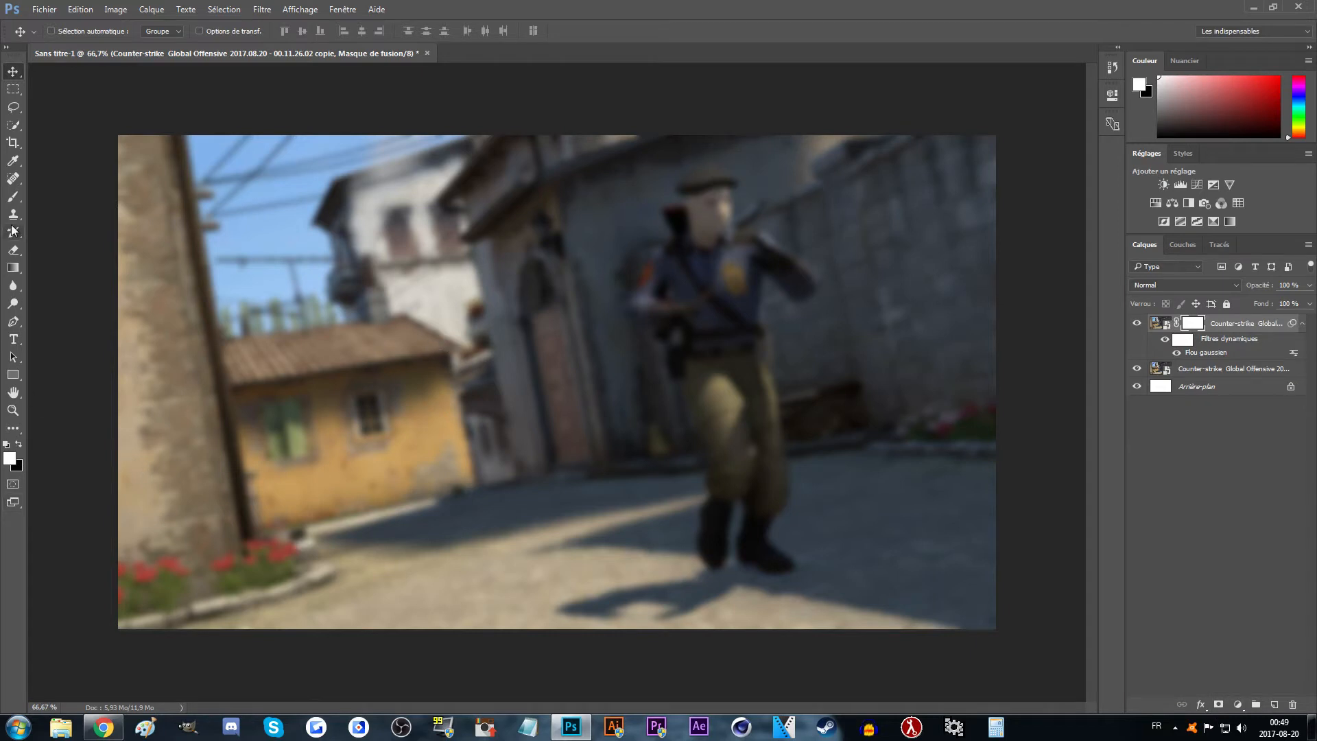
left_click(13, 196)
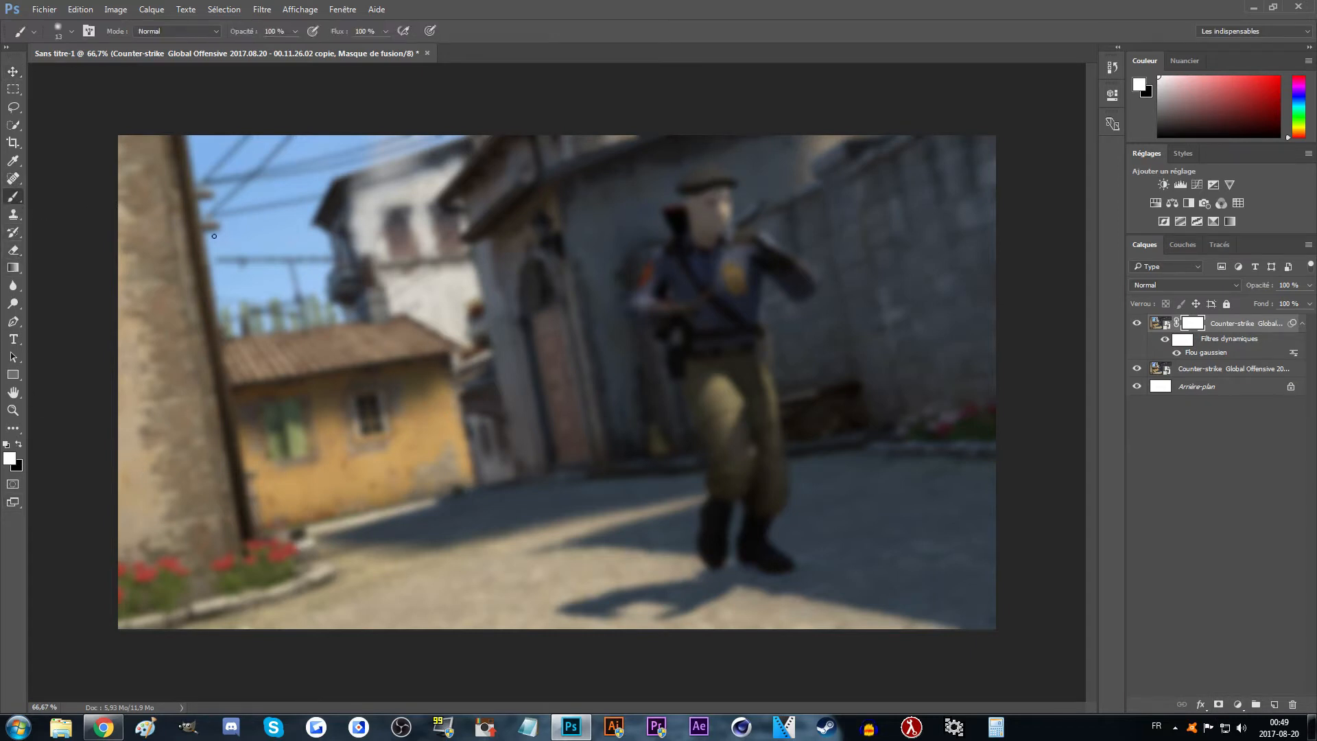
right_click(407, 415)
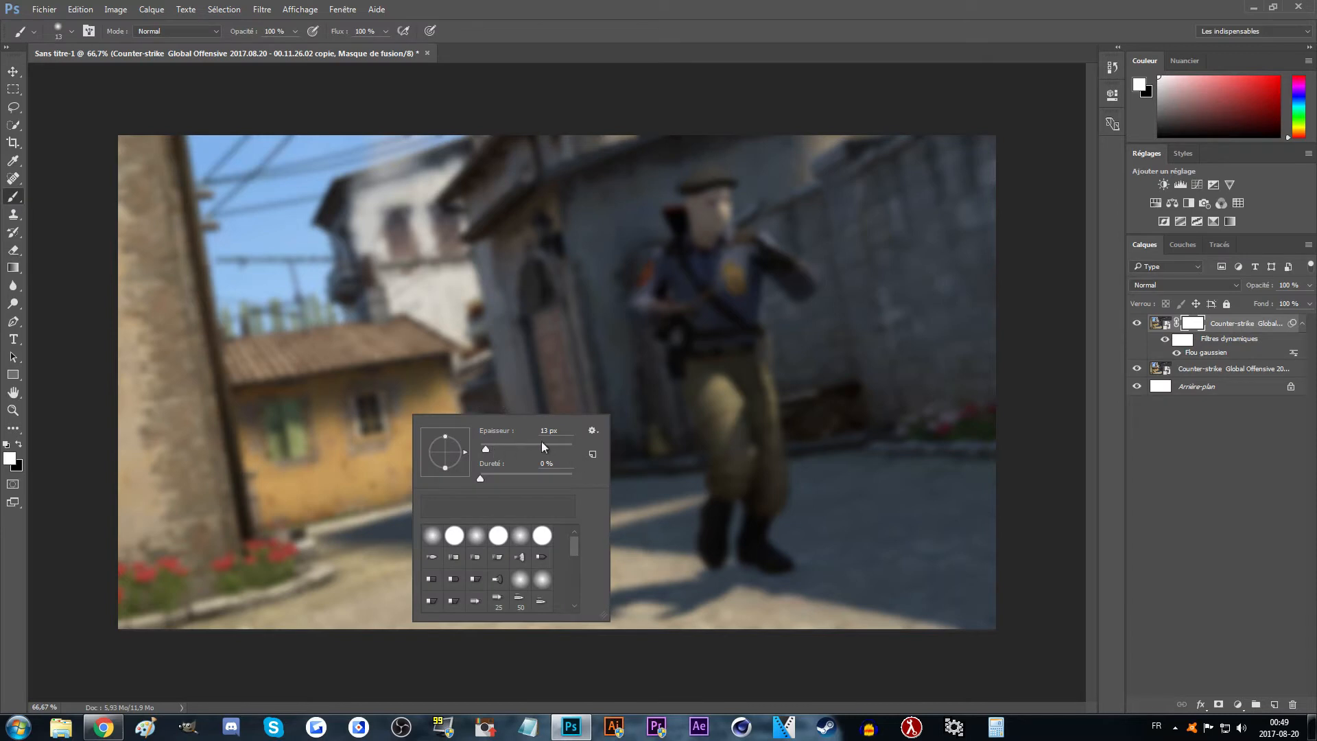
left_click(555, 430)
key("BackSpace")
type("100")
key("Return")
- Paint black on the blurred layer's mask over the masked character to bring him back into focus
right_click(720, 288)
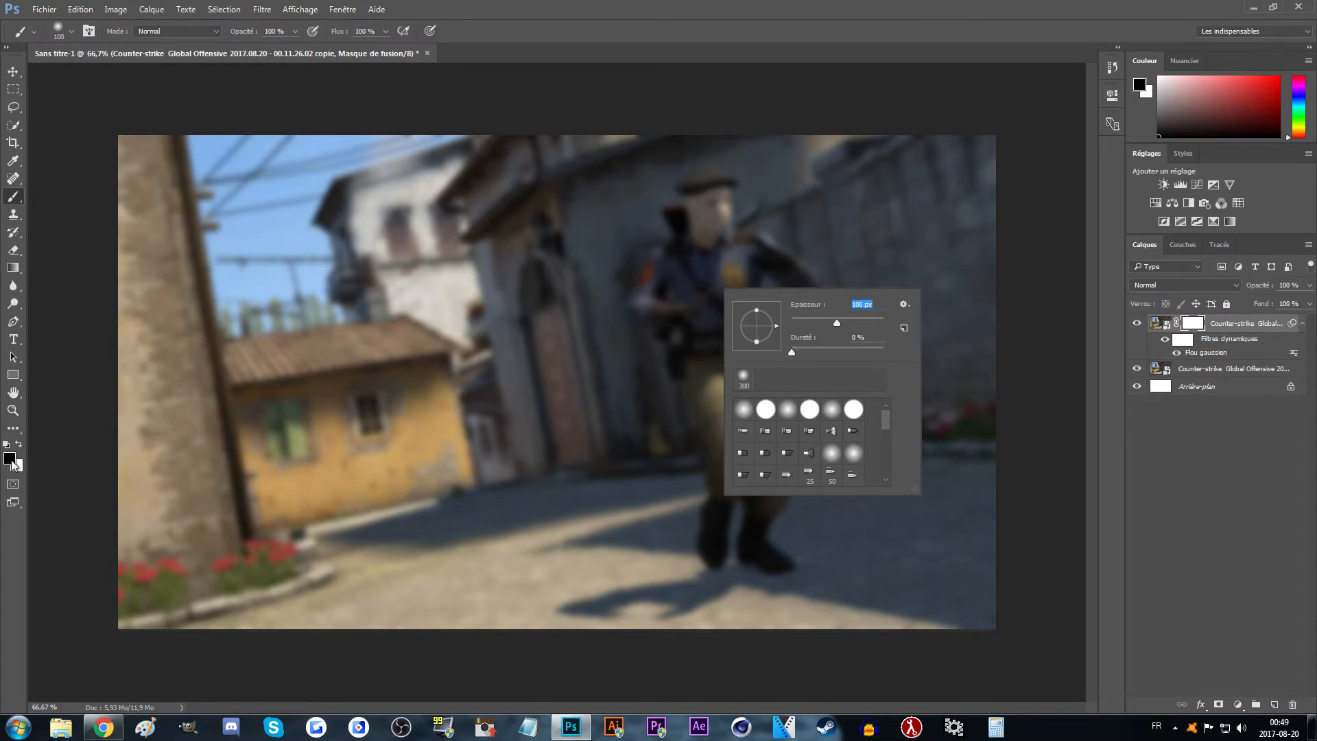
left_click(697, 279)
mouse_move(696, 279)
left_mouse_down()
mouse_move(715, 313)
mouse_move(718, 277)
left_mouse_up()
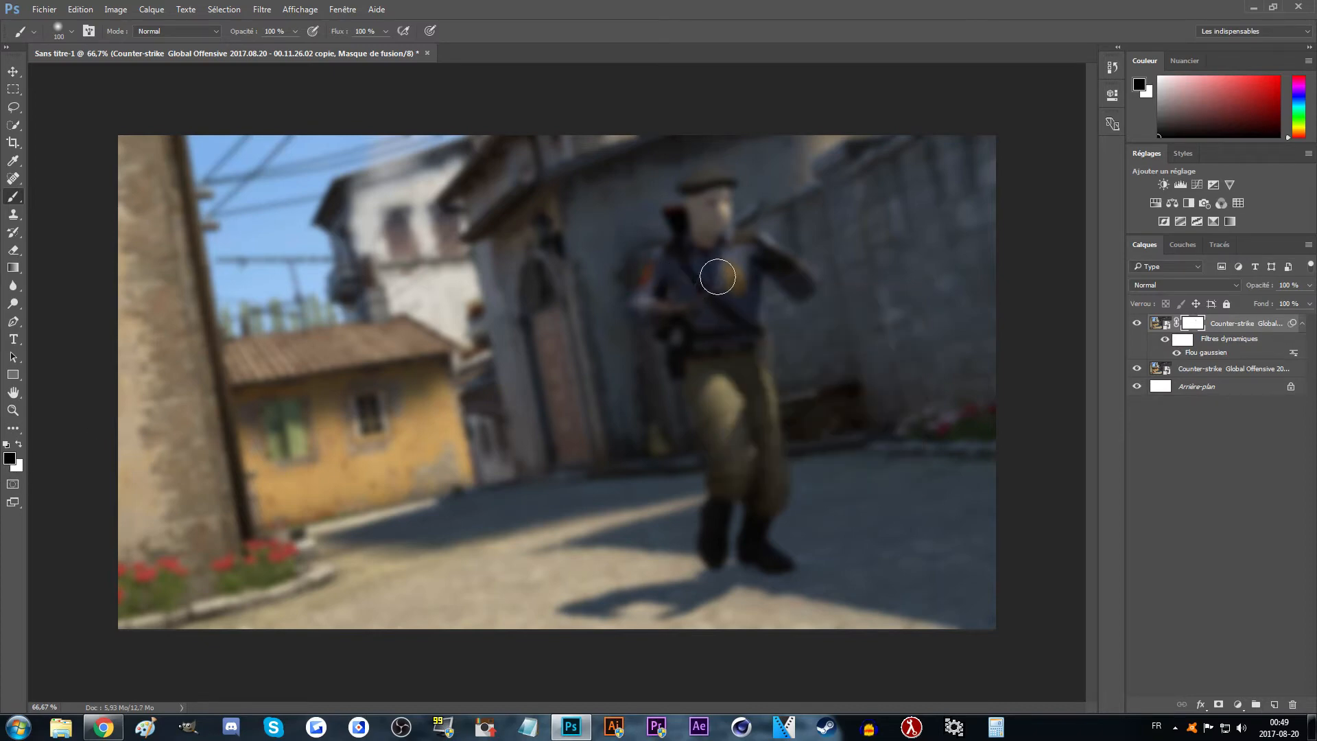
scroll(718, 277, "up", 8)
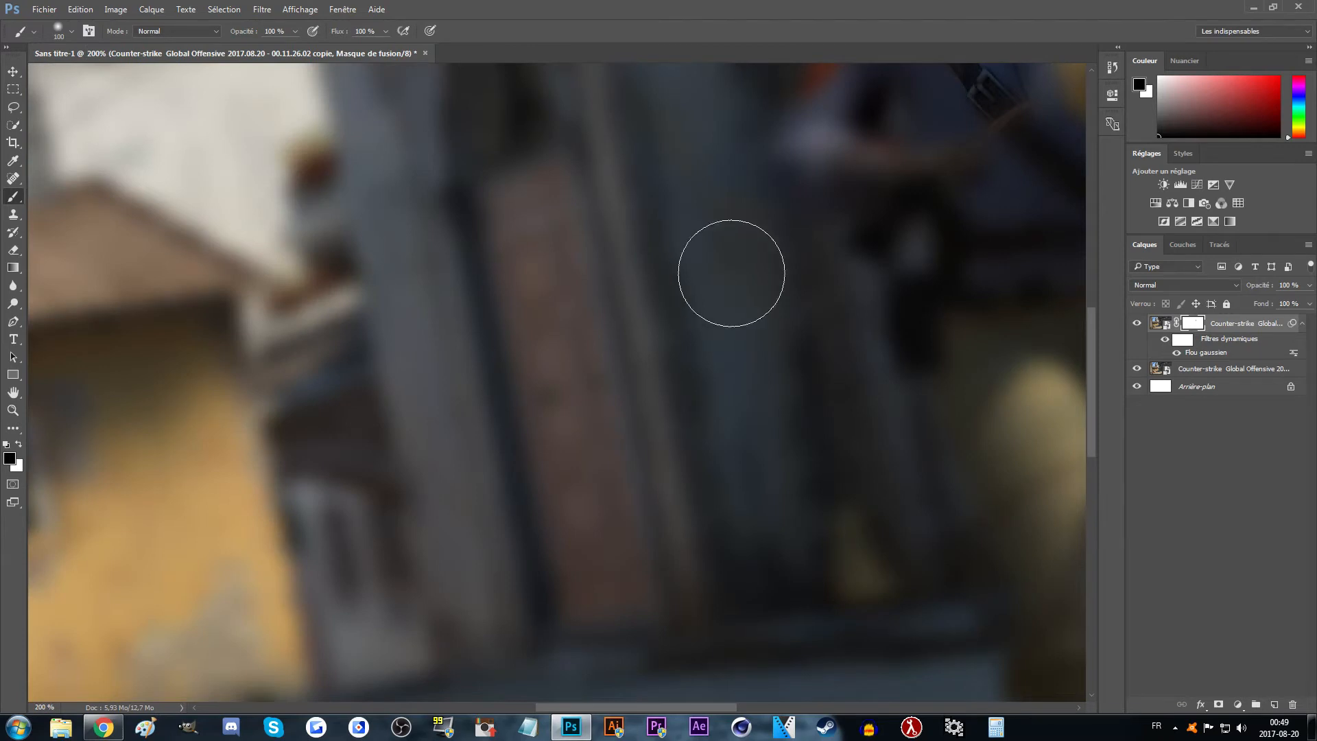
scroll(821, 248, "up", 2)
scroll(820, 248, "up", 2)
left_click_drag(674, 706, 741, 696)
scroll(717, 500, "up", 2)
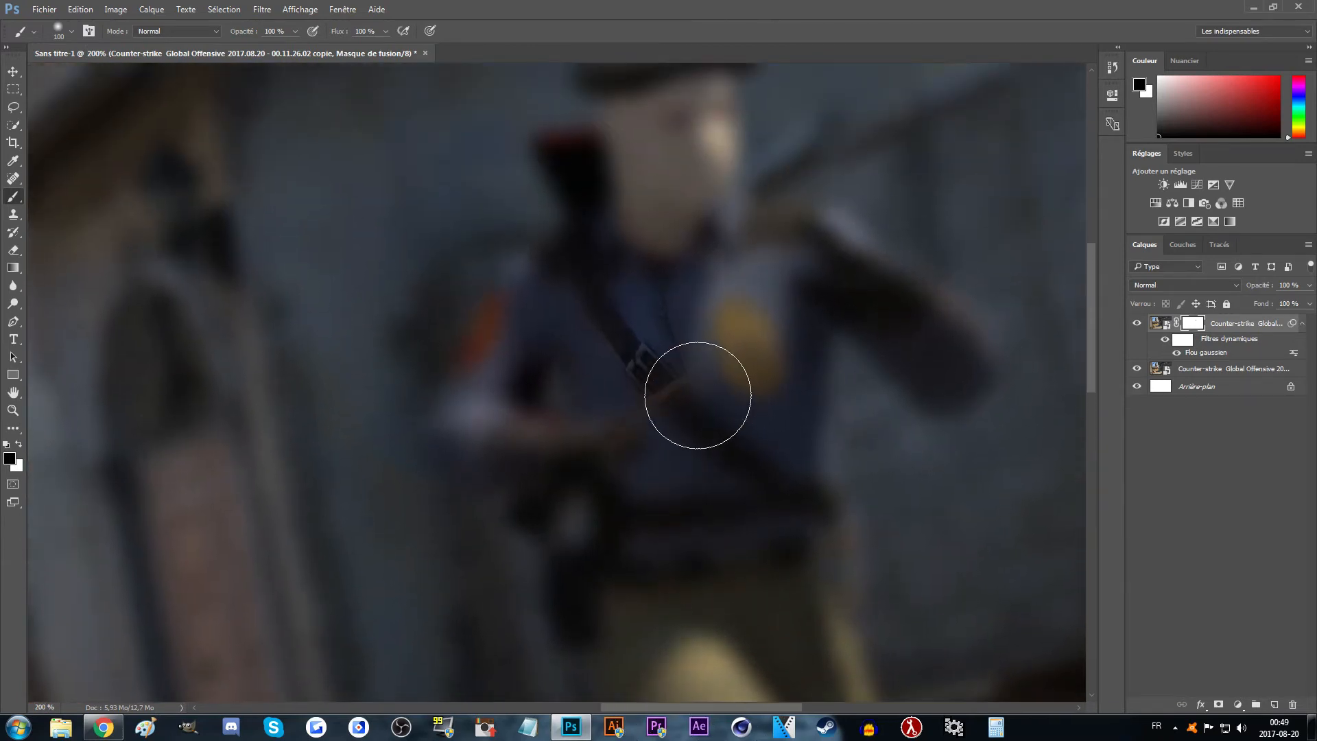
mouse_move(686, 425)
left_mouse_down()
mouse_move(663, 479)
mouse_move(664, 446)
mouse_move(711, 594)
left_mouse_up()
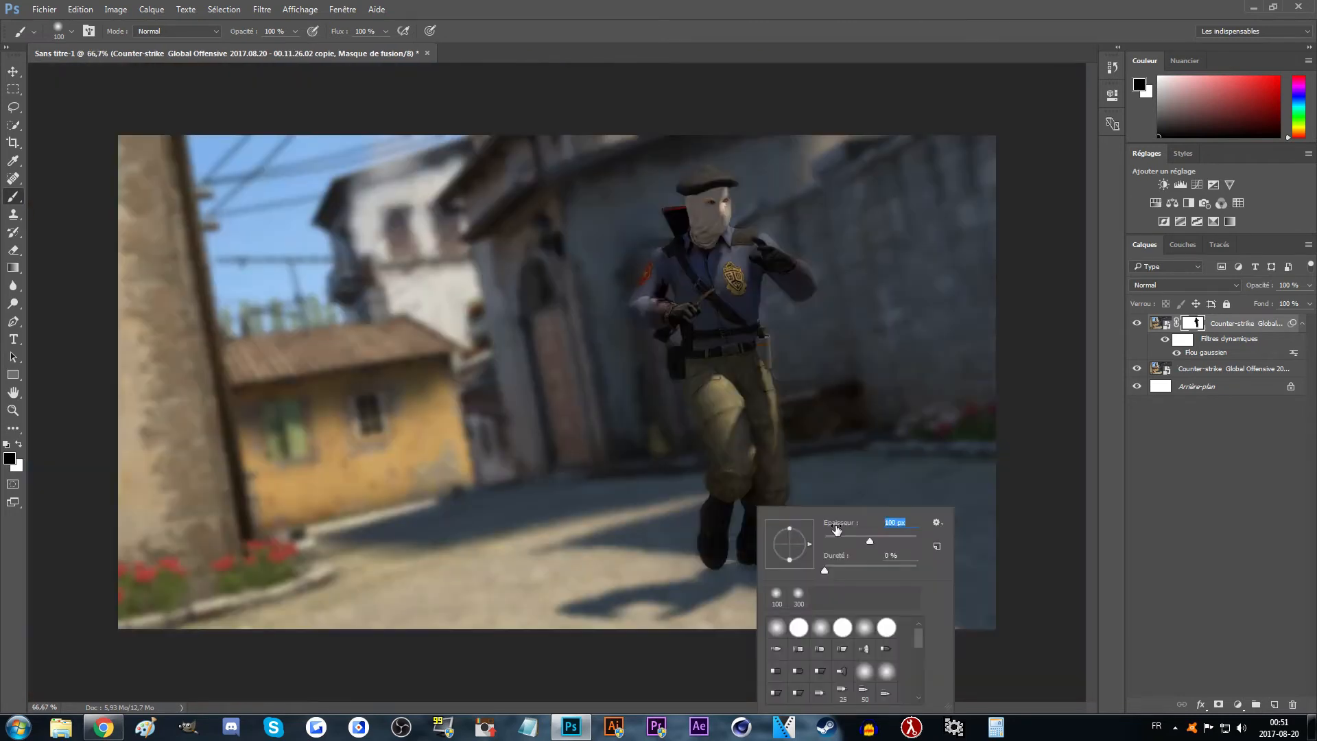
- Set the brush to 400 px and mask out the blur over the foreground ground and the wall behind the character
type("400")
key("Return")
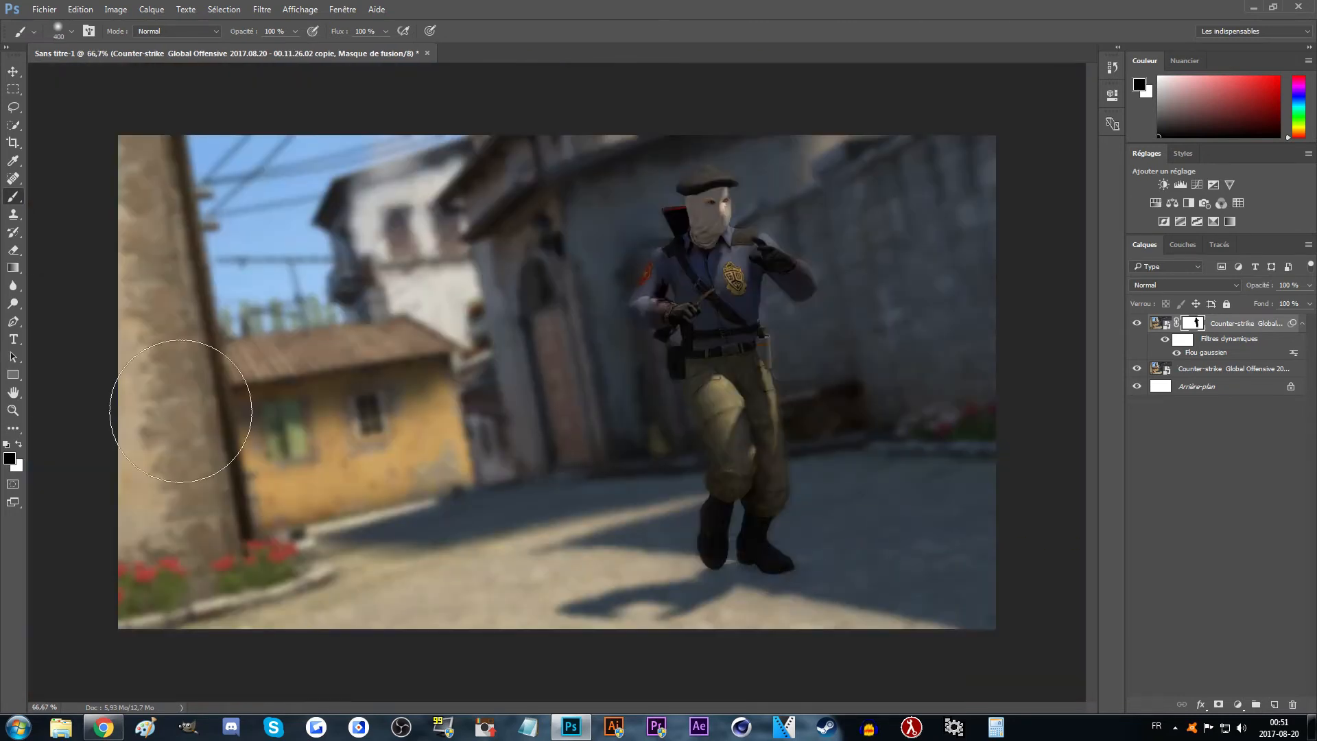
mouse_move(684, 645)
left_mouse_down()
mouse_move(905, 635)
mouse_move(832, 626)
mouse_move(908, 622)
mouse_move(847, 598)
mouse_move(919, 572)
mouse_move(994, 520)
mouse_move(978, 605)
mouse_move(662, 676)
left_mouse_up()
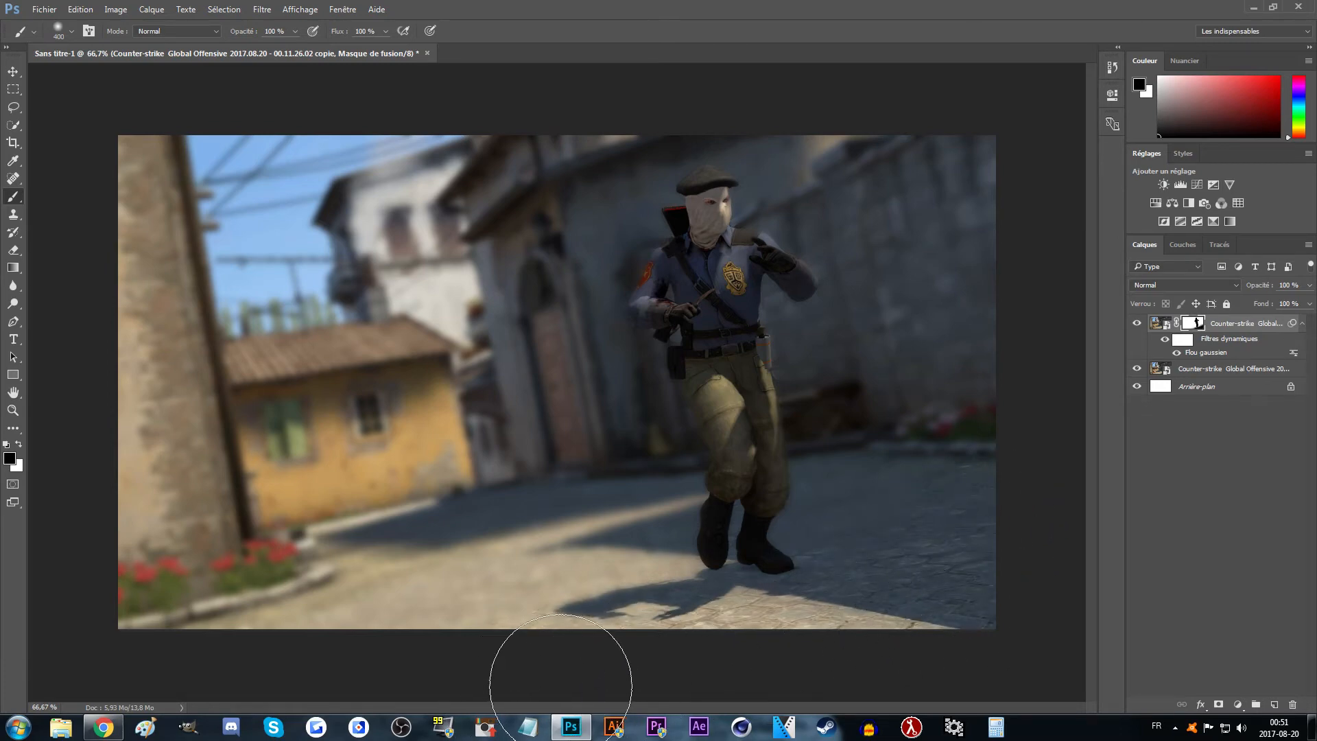
key("v")
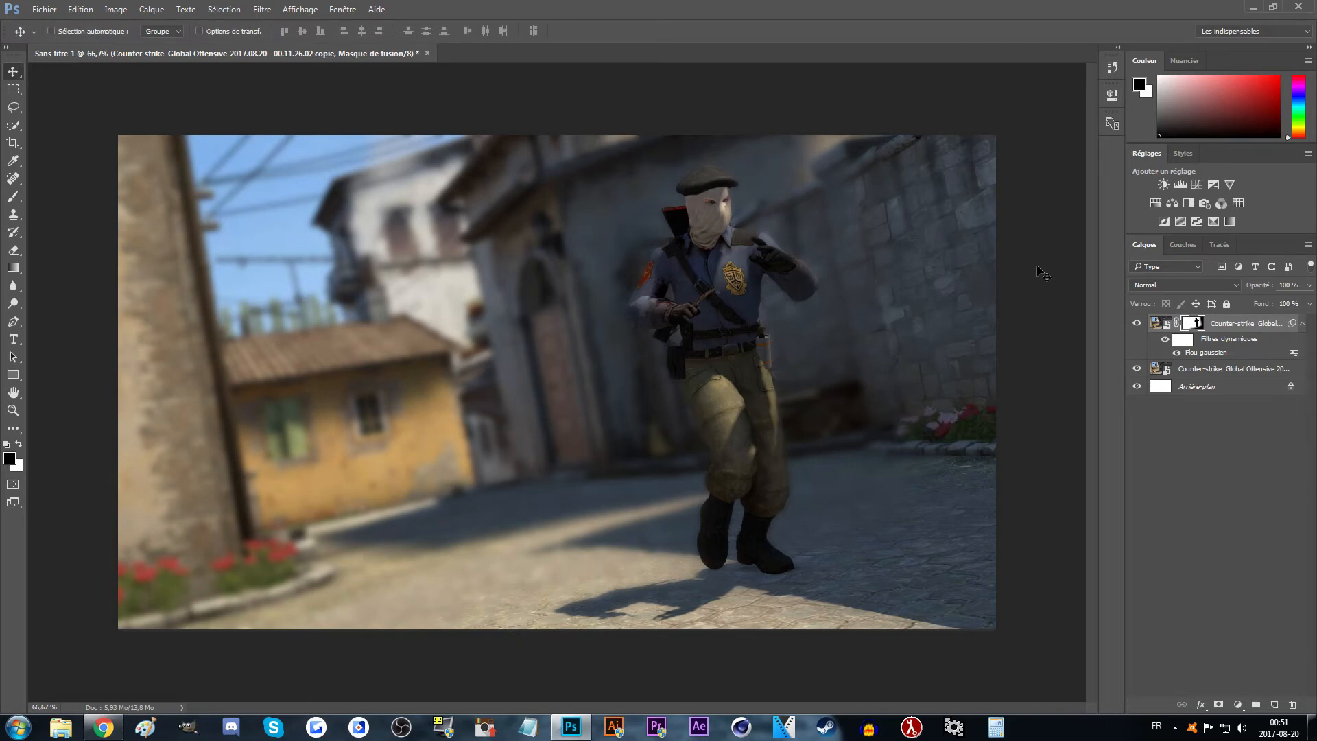
- Add a Hue/Saturation adjustment layer above the screenshot and raise the saturation
left_click(1156, 203)
left_click_drag(995, 207, 1004, 207)
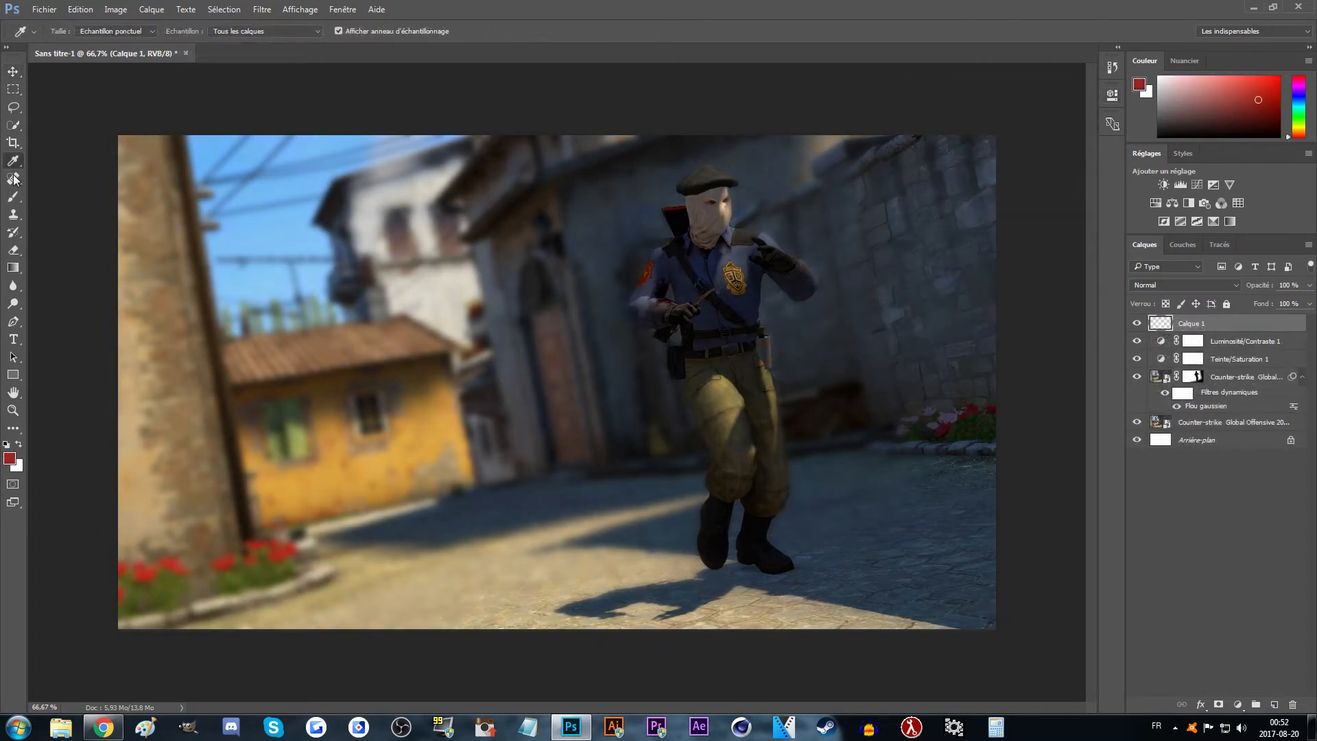
- Take the Brush tool for painting on Calque 1, trying a size of 100 px and settling on 200 px
left_click(13, 197)
right_click(381, 517)
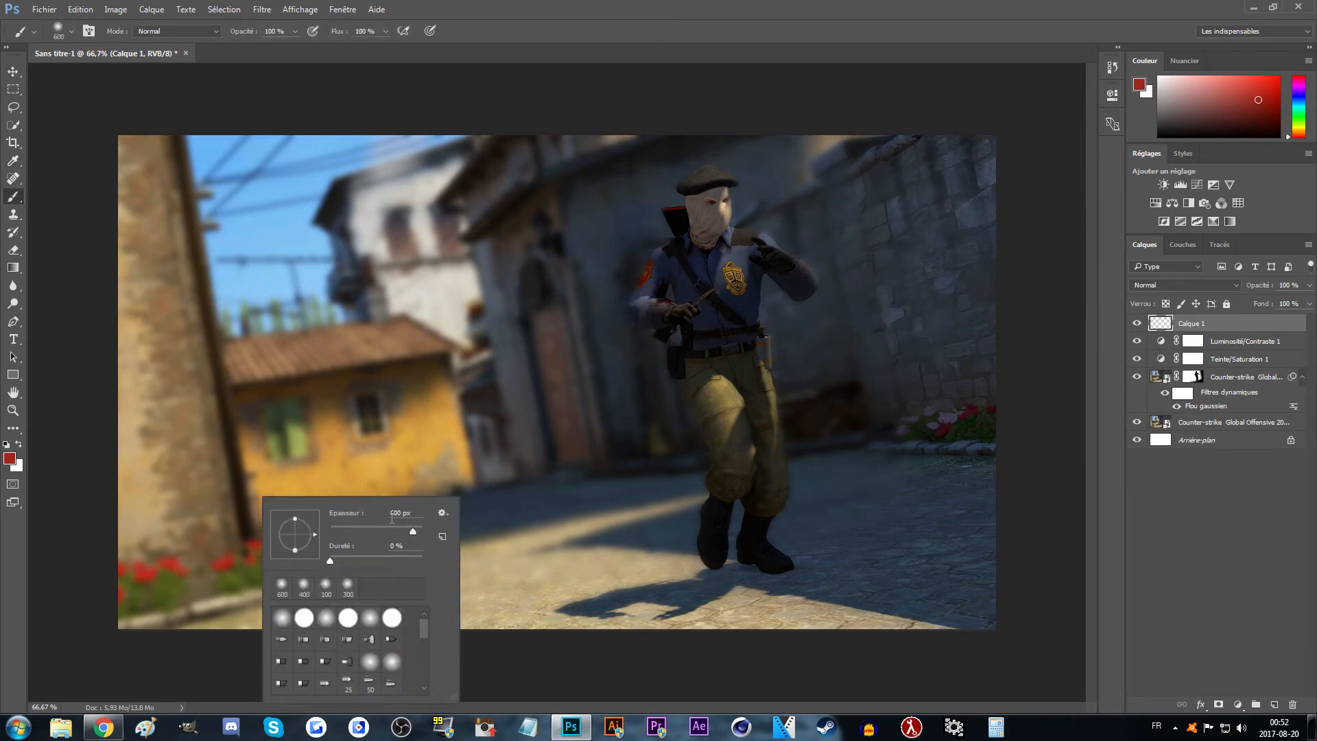
left_click_drag(419, 515, 371, 510)
type("20")
key("BackSpace")
type("100")
key("Return")
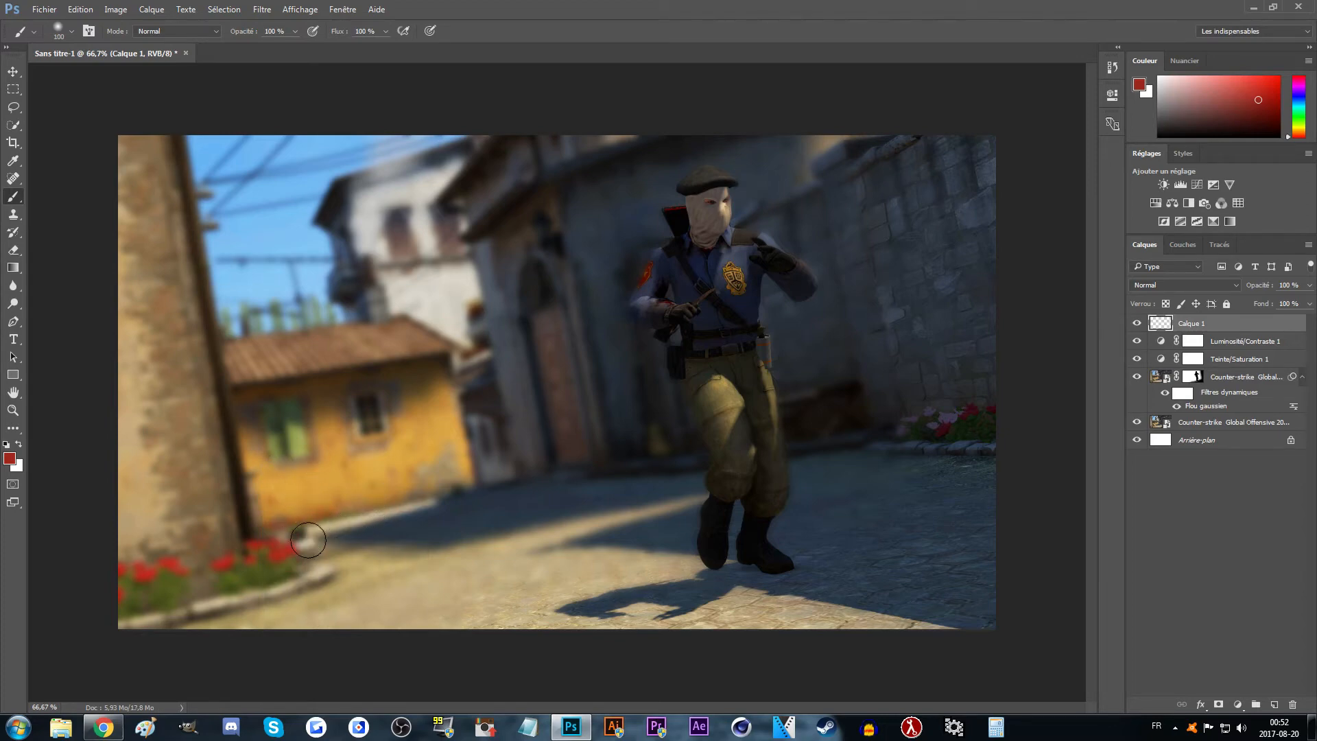
right_click(294, 541)
left_click(472, 520)
type("200")
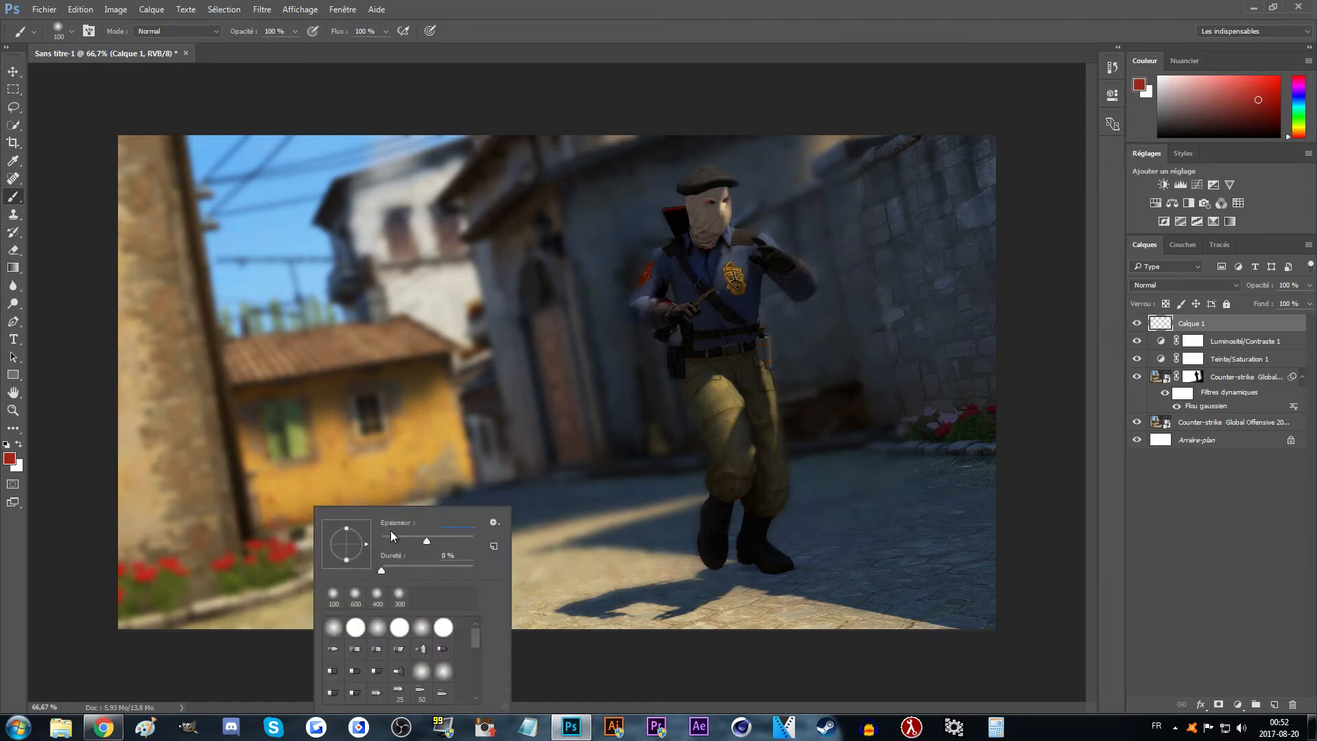
key("Return")
- Paint soft dark red strokes on Calque 1 over the red flowers at the foot of the stone pillar
left_click(271, 543)
mouse_move(160, 564)
left_mouse_down()
mouse_move(220, 550)
mouse_move(171, 552)
mouse_move(134, 584)
left_mouse_up()
left_click(134, 570)
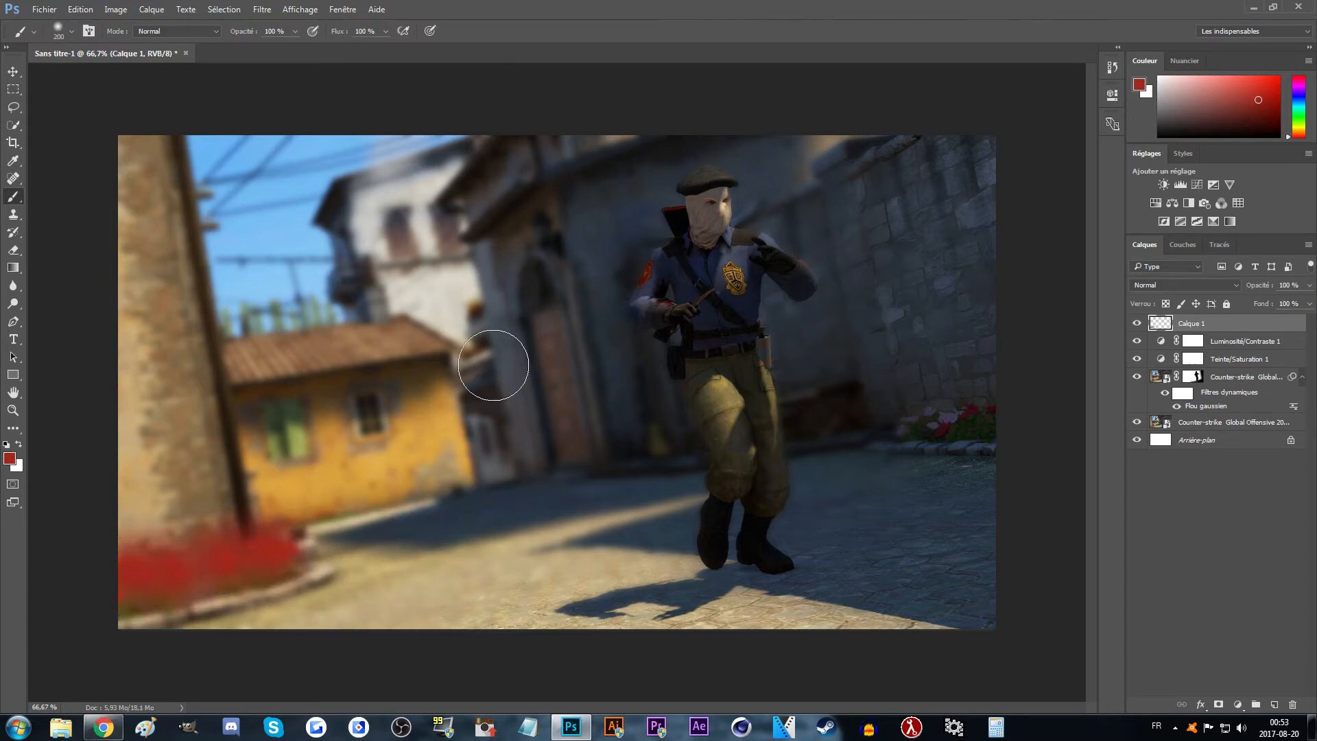
left_click(198, 547)
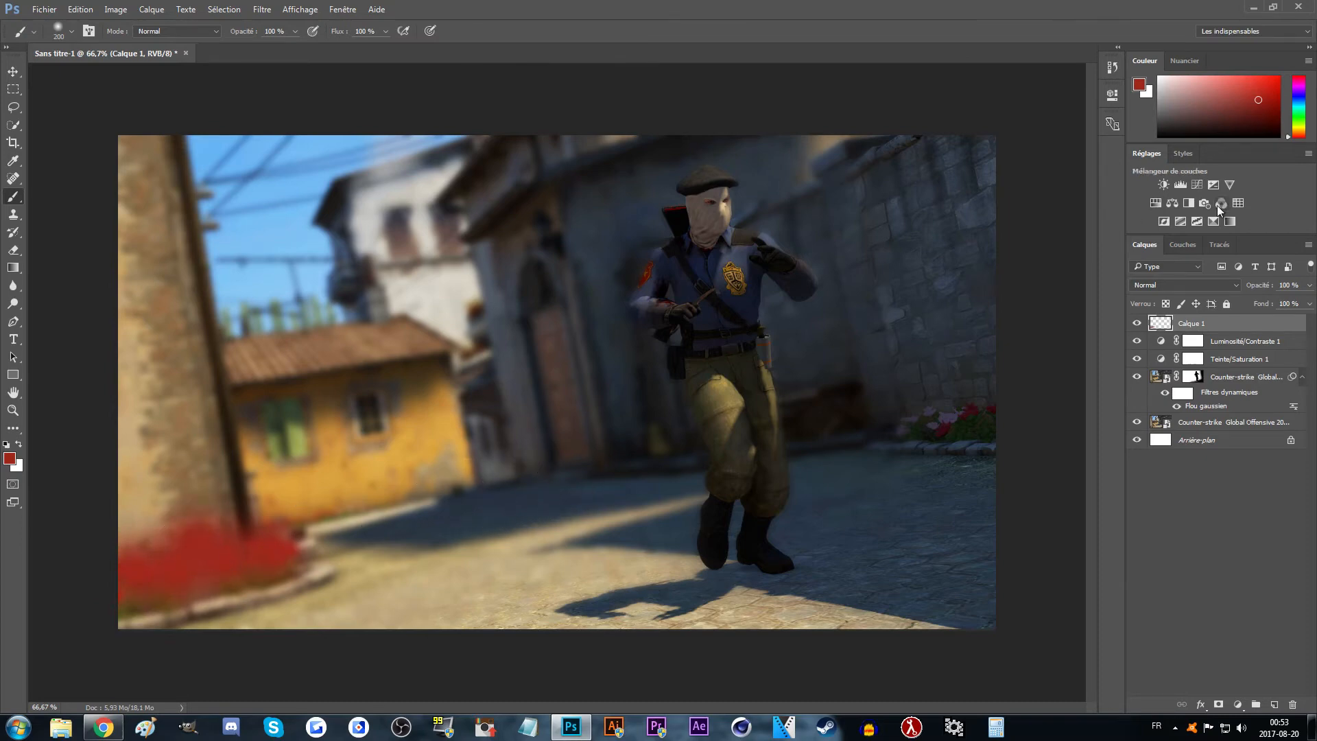
- Try several blend modes on Calque 1 and settle on Lumière tamisée (Soft Light)
left_click(1233, 287)
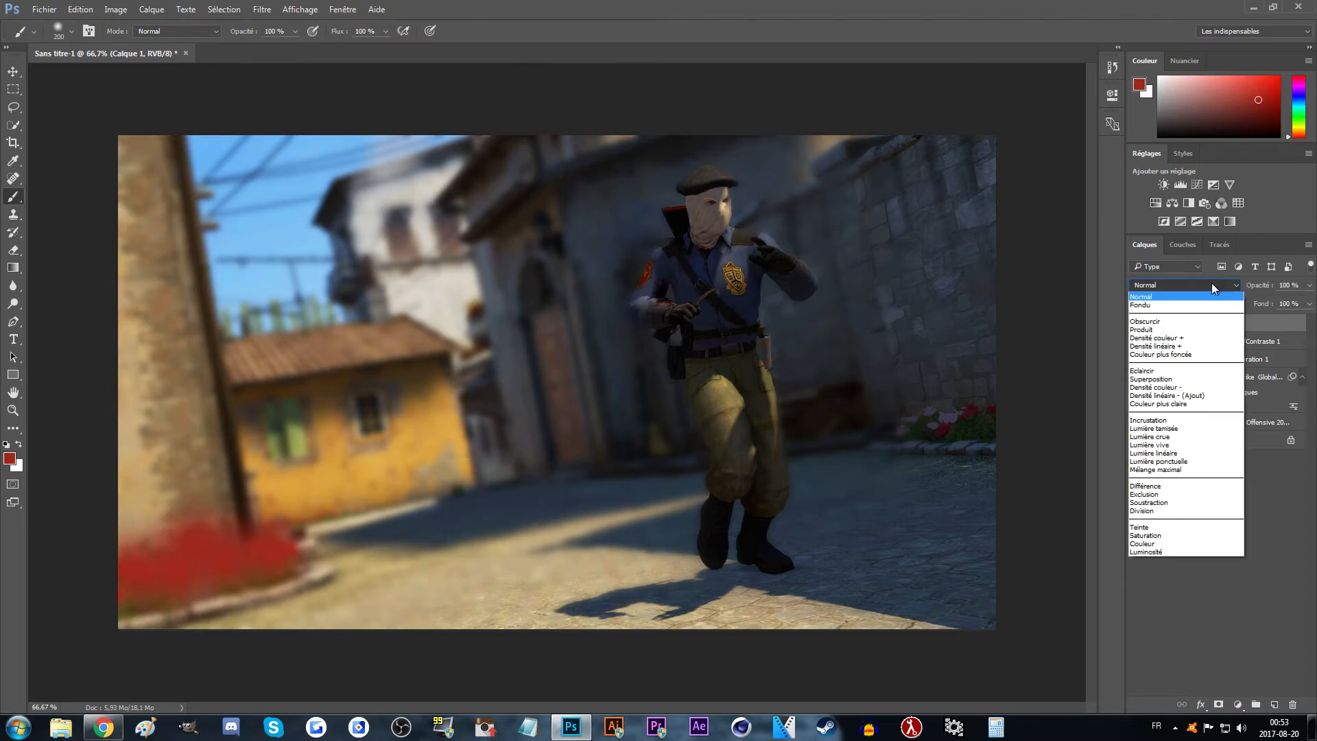
left_click(1211, 290)
key("Down")
key("Down")
key("Down")
key("Down")
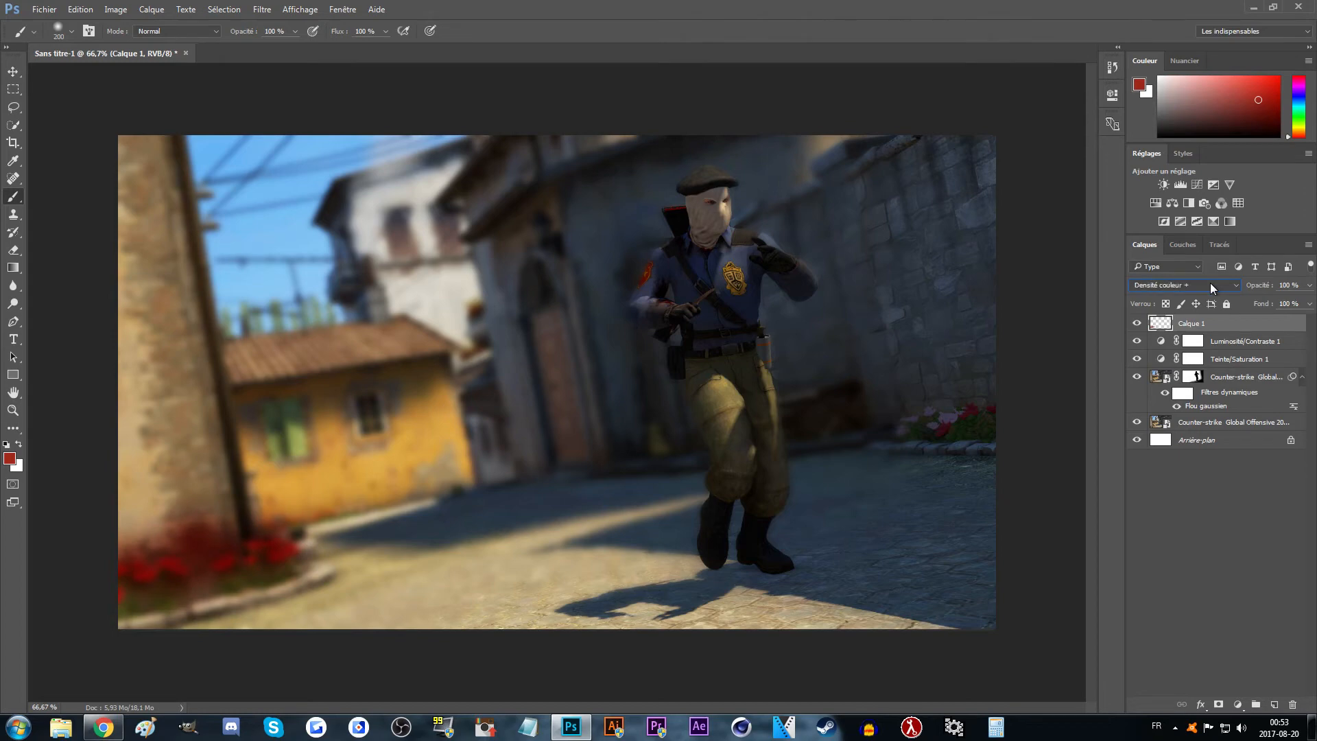
key("Down")
key("Down")
key("Down")
key("Down")
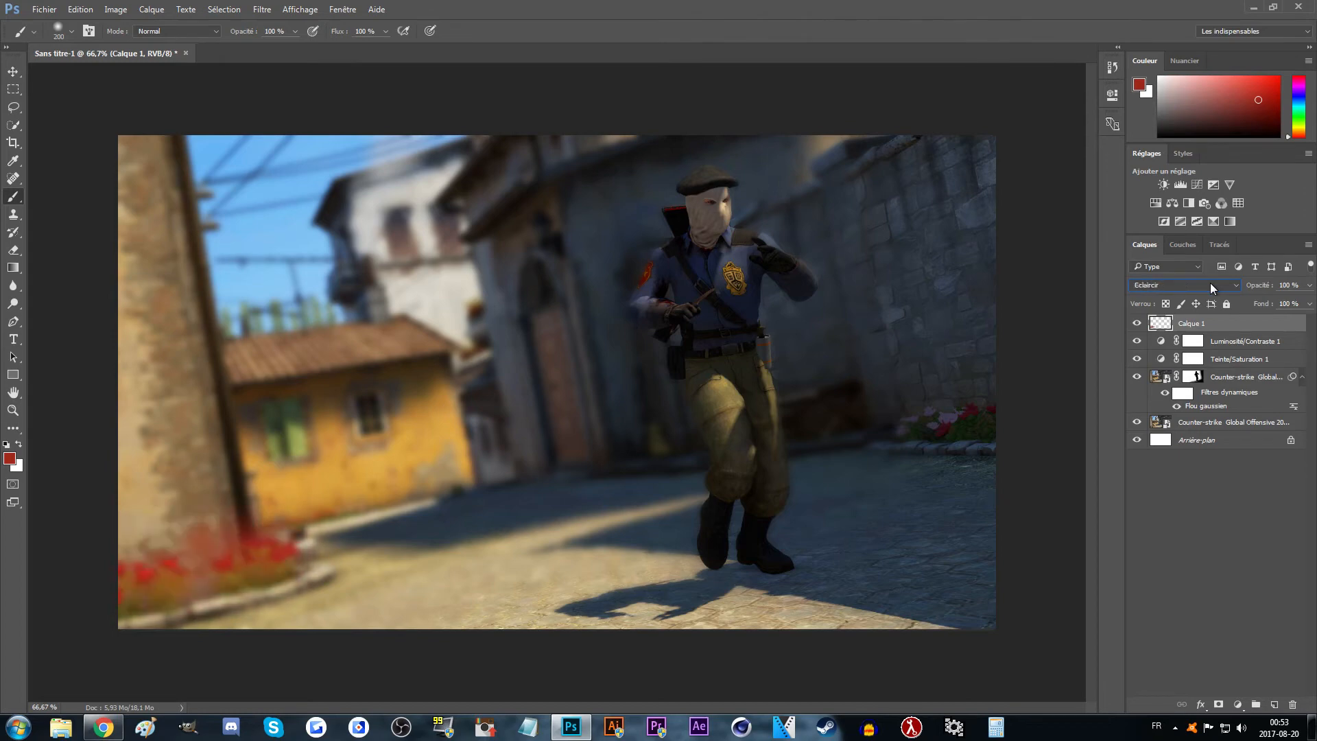
key("Down")
key("Down")
key("Down")
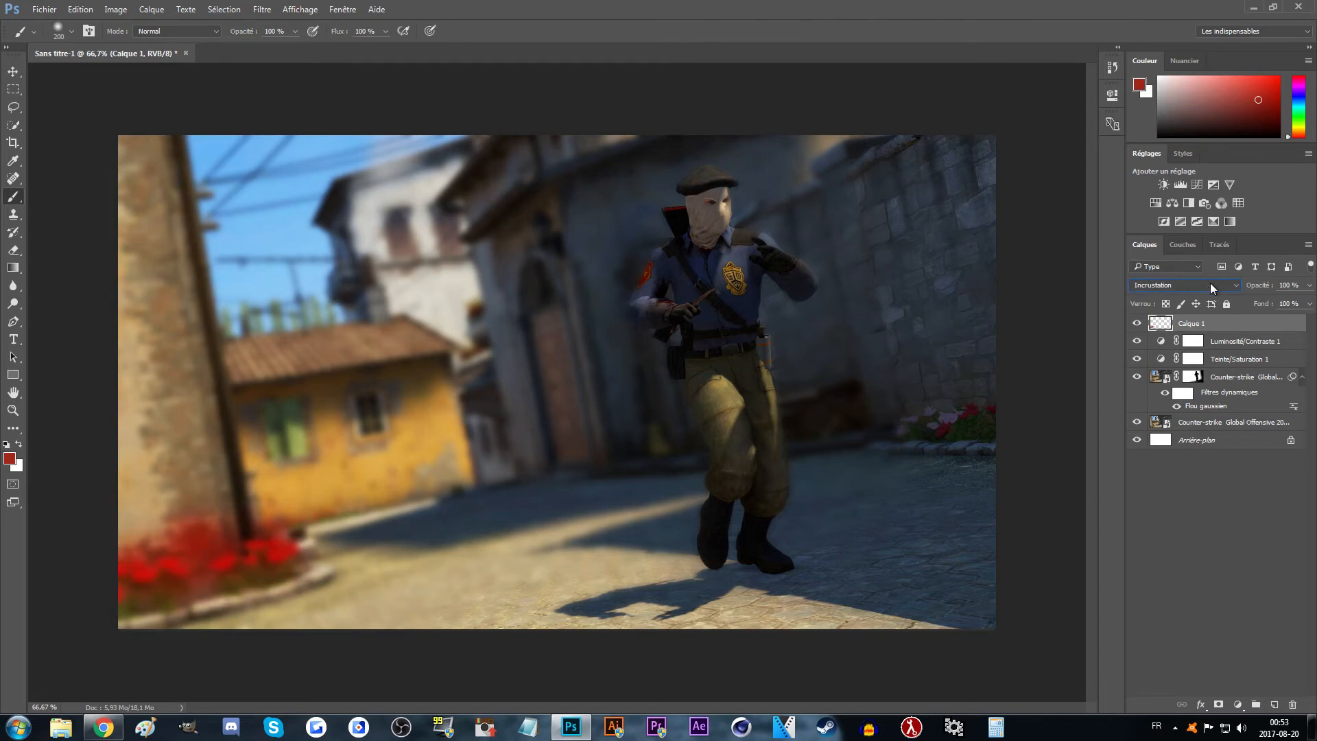
key("Down")
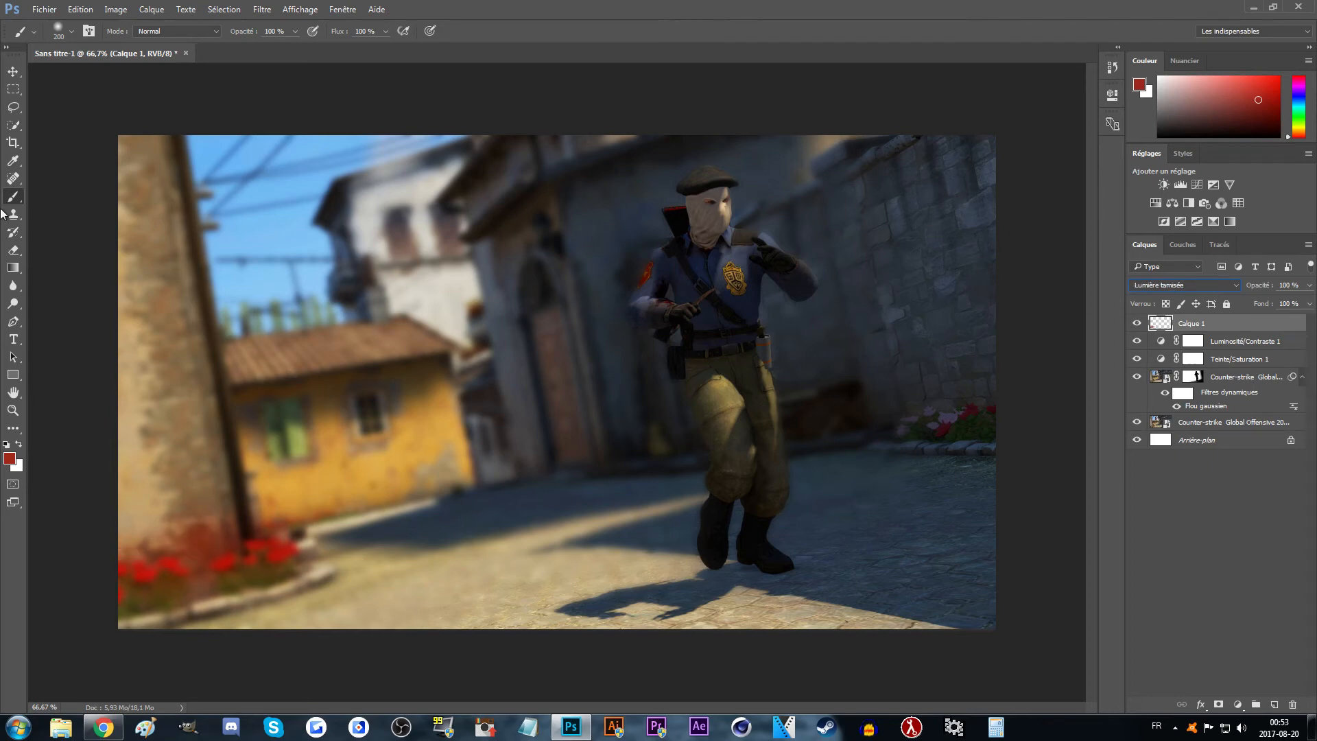
- Paint softly over the flowers by the stone wall, and over the yellow house in a colour sampled from its facade
left_click(12, 92)
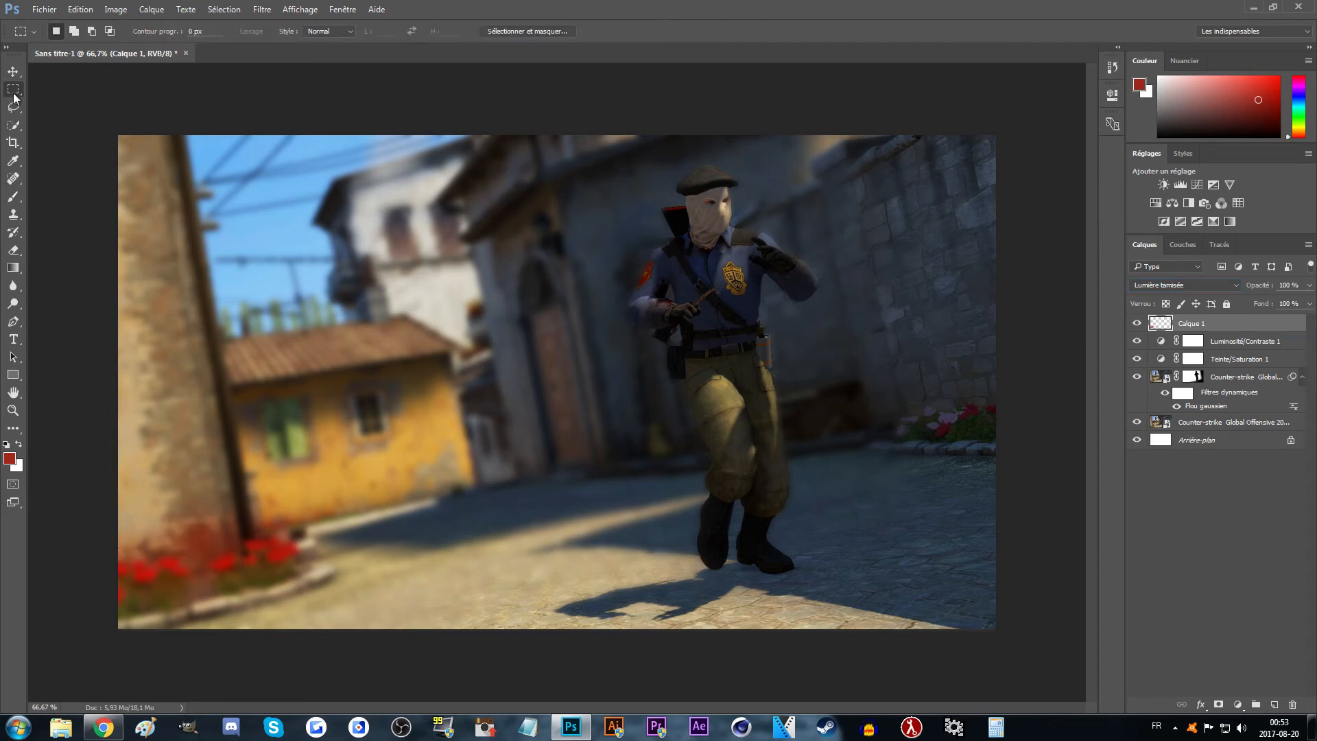
key("b")
mouse_move(955, 403)
left_mouse_down()
mouse_move(990, 405)
mouse_move(974, 418)
left_mouse_up()
left_click(439, 407, "alt")
mouse_move(414, 441)
left_mouse_down()
mouse_move(276, 505)
mouse_move(429, 436)
mouse_move(436, 454)
left_mouse_up()
key("v")
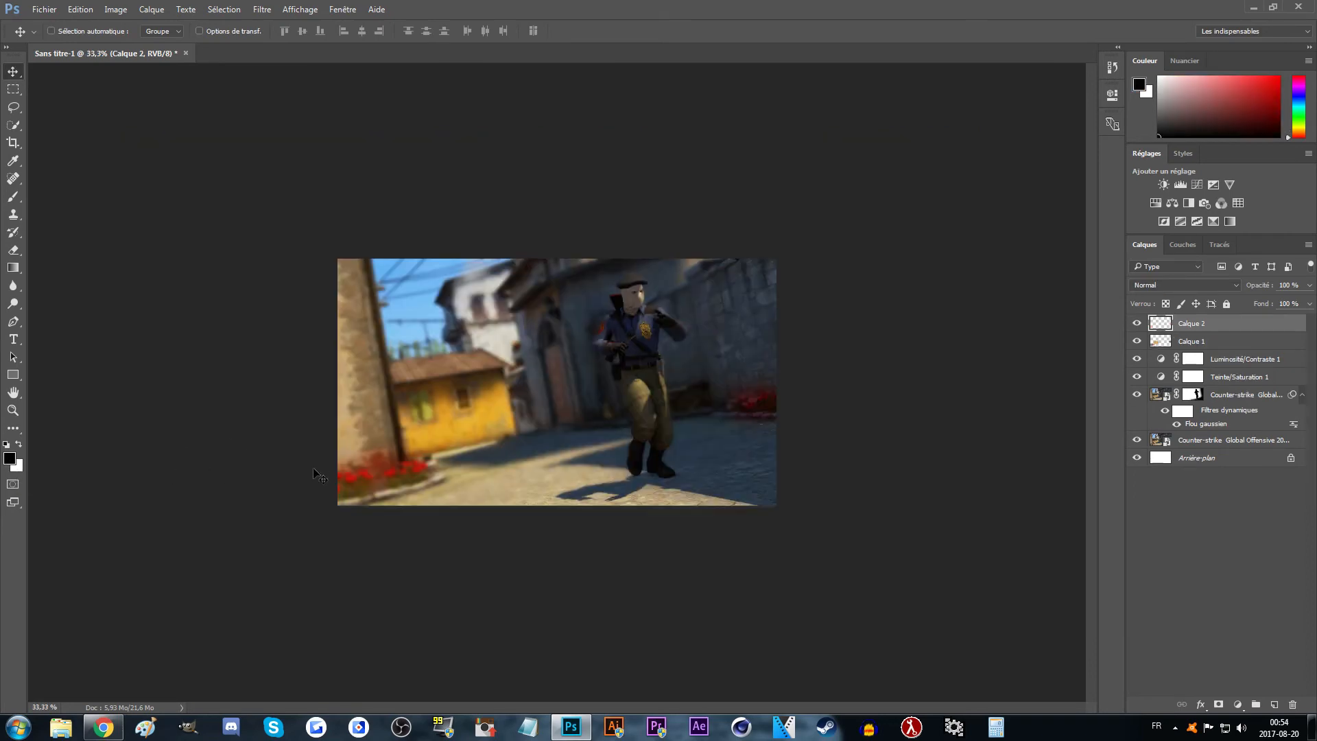
- Set the brush to 1000 px and darken the image borders with soft black strokes on Calque 2
key("b")
right_click(463, 445)
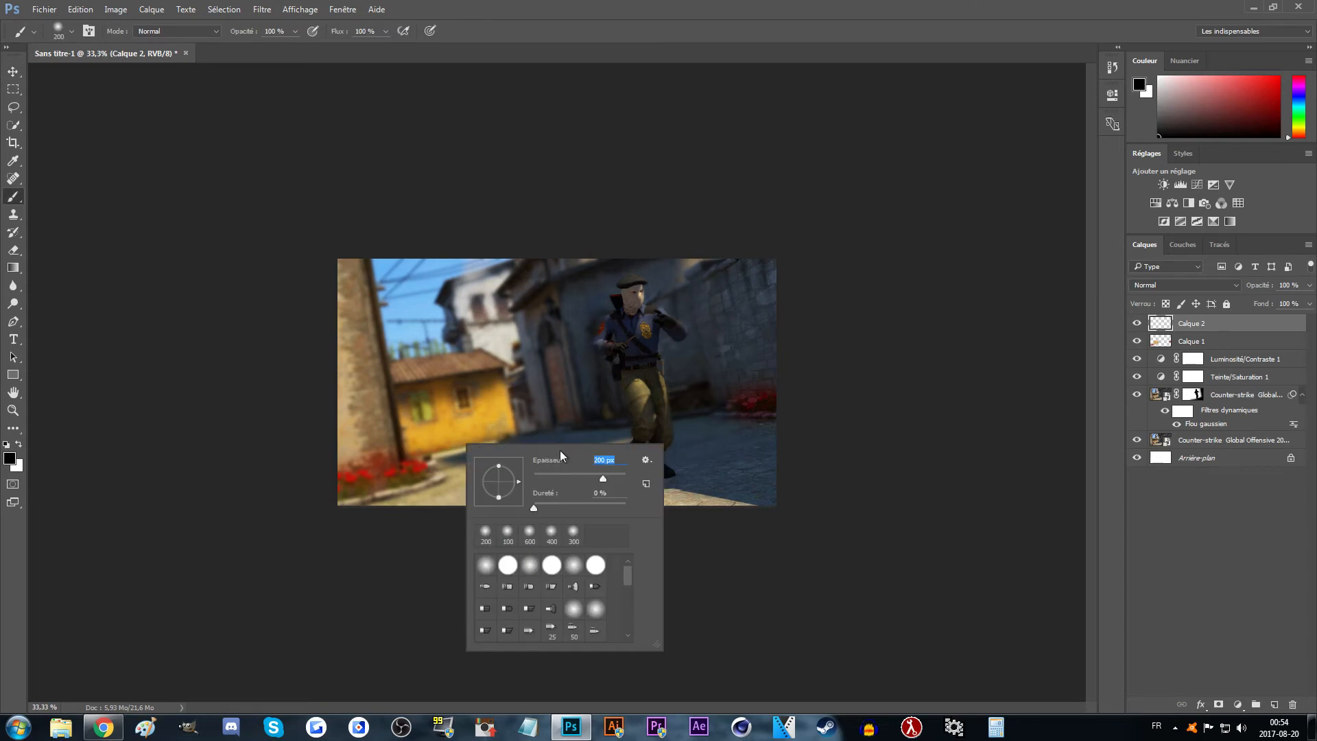
type("100")
key("Return")
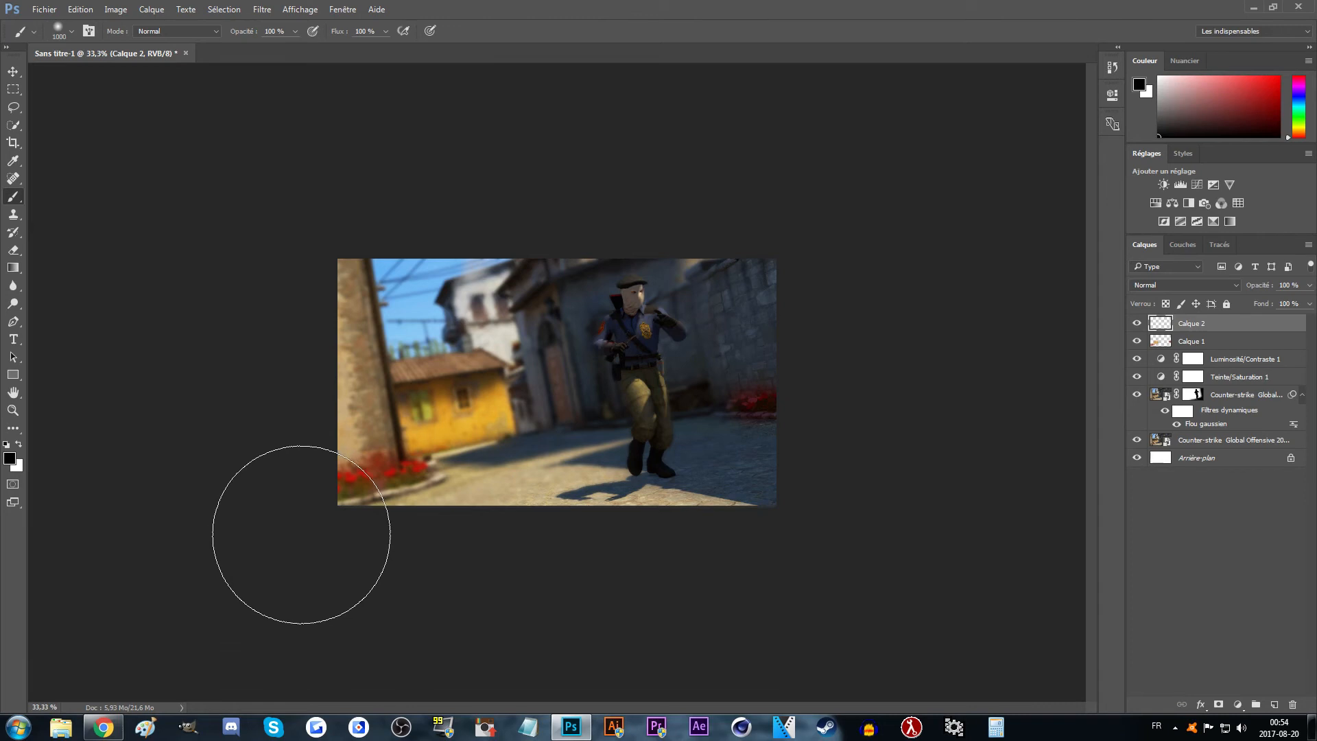
left_click_drag(300, 535, 282, 476)
mouse_move(288, 520)
left_mouse_down()
mouse_move(265, 420)
mouse_move(275, 323)
left_mouse_up()
key("v")
- Compare blend modes for the black vignette on Calque 2 and keep Lumière tamisée (Soft Light)
left_click(1199, 284)
left_click(1196, 286)
scroll(1196, 286, "down", 3)
scroll(1196, 286, "down", 5)
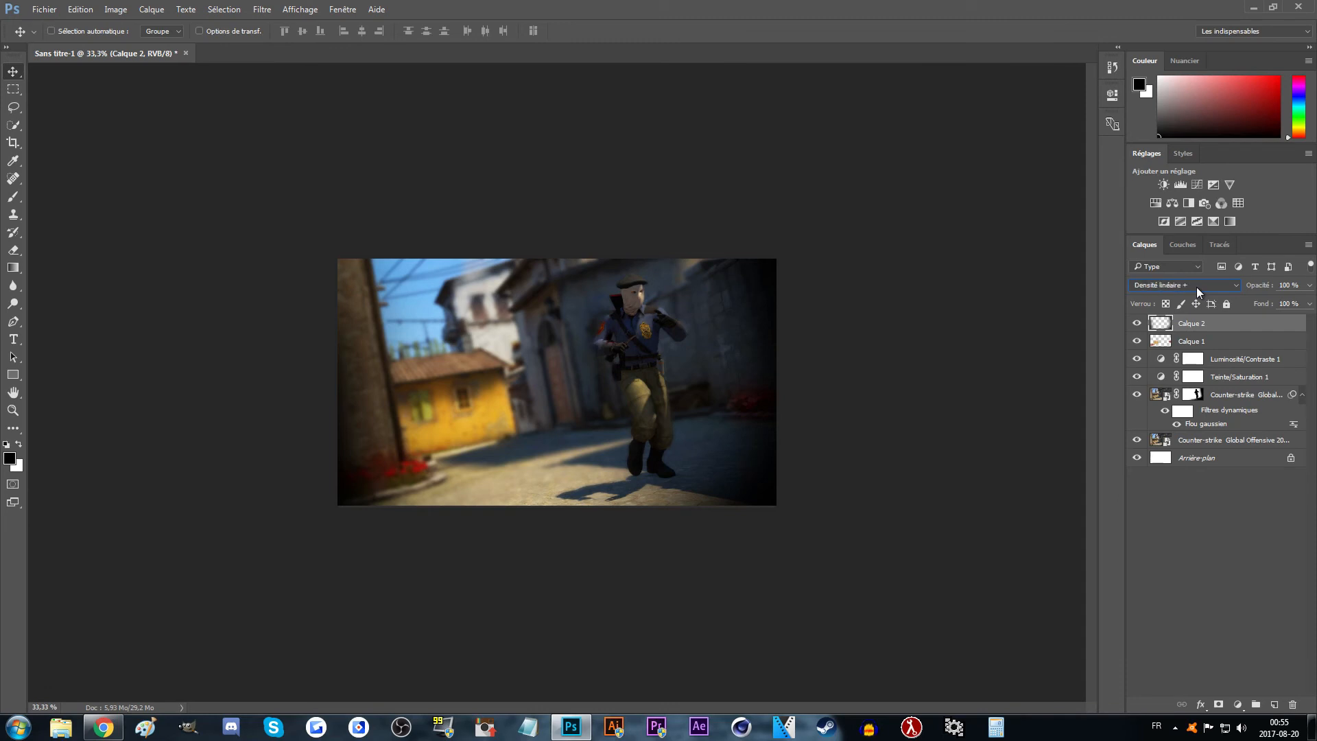
scroll(1196, 287, "down", 1)
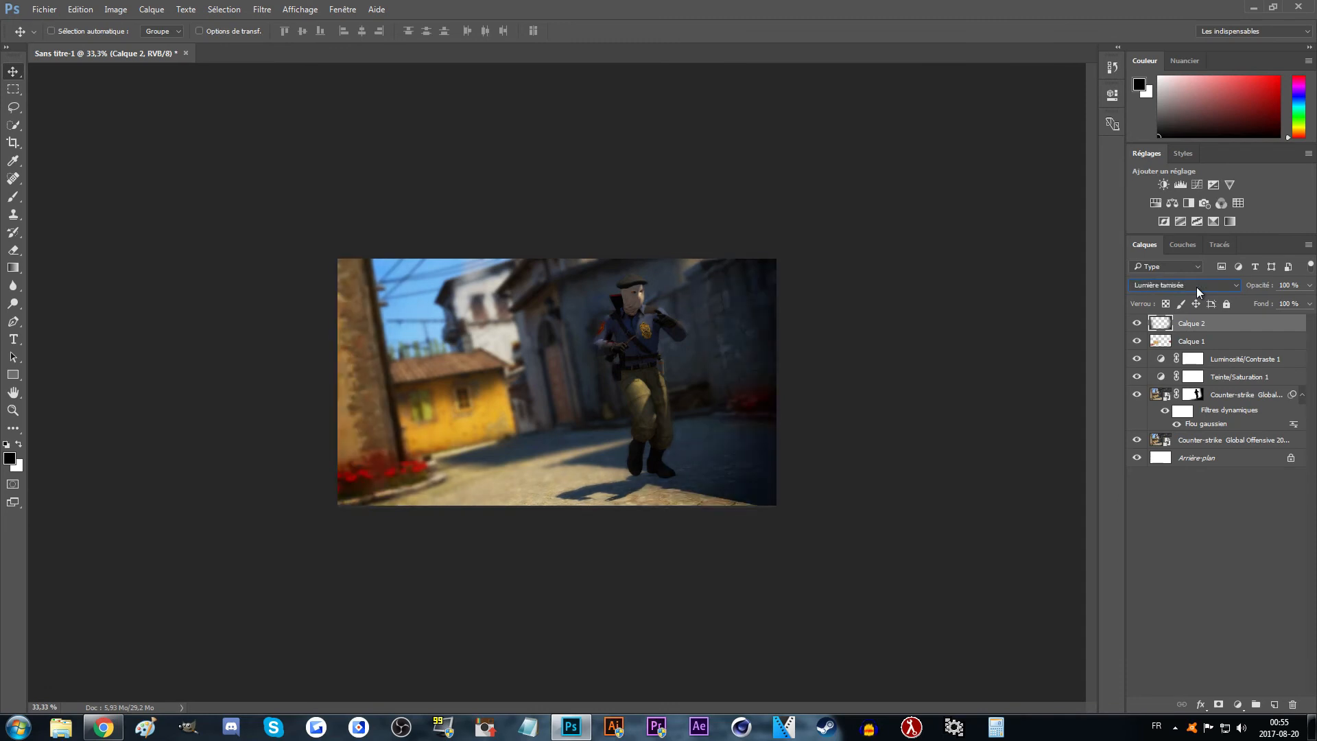
scroll(1196, 287, "down", 1)
scroll(1196, 286, "up", 1)
- Add a new layer above Calque 2 and paint soft white light on it with the Brush tool
key("ctrl+shift+alt+n")
key("b")
key("x")
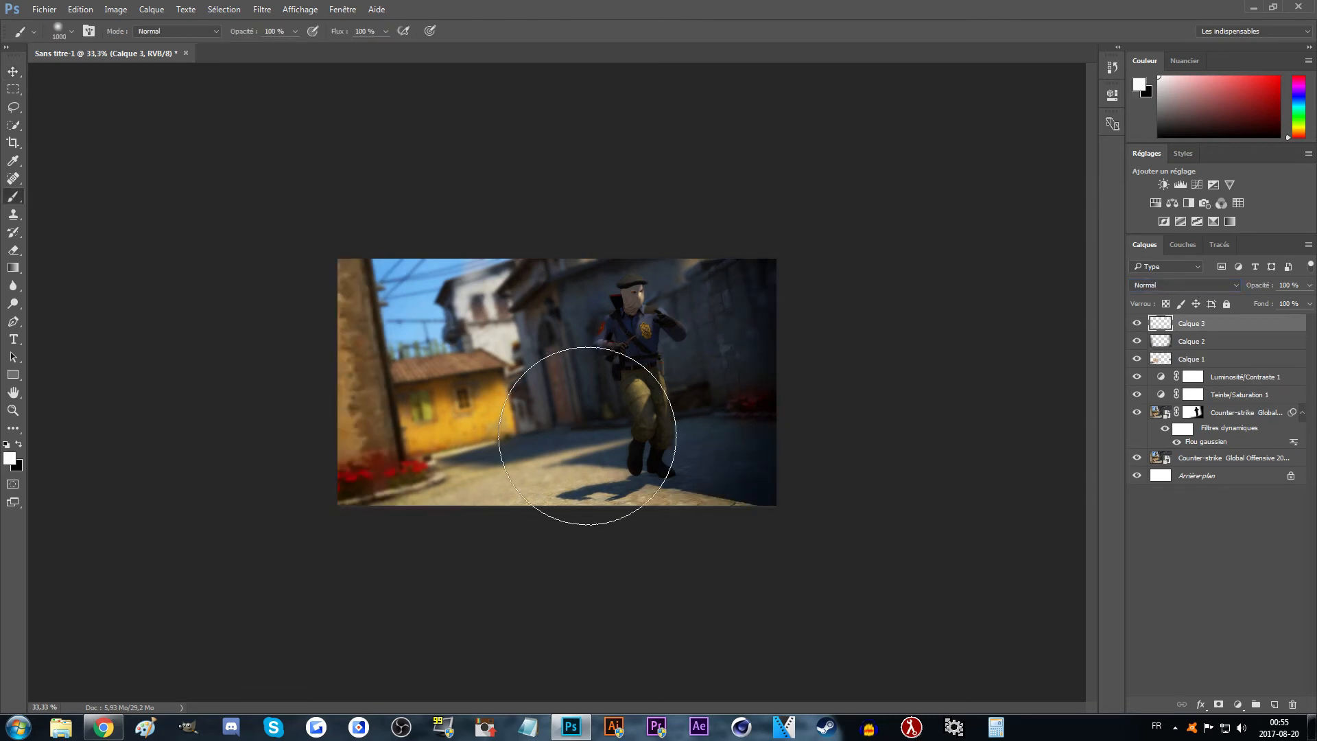
right_click(588, 434)
left_click(475, 611)
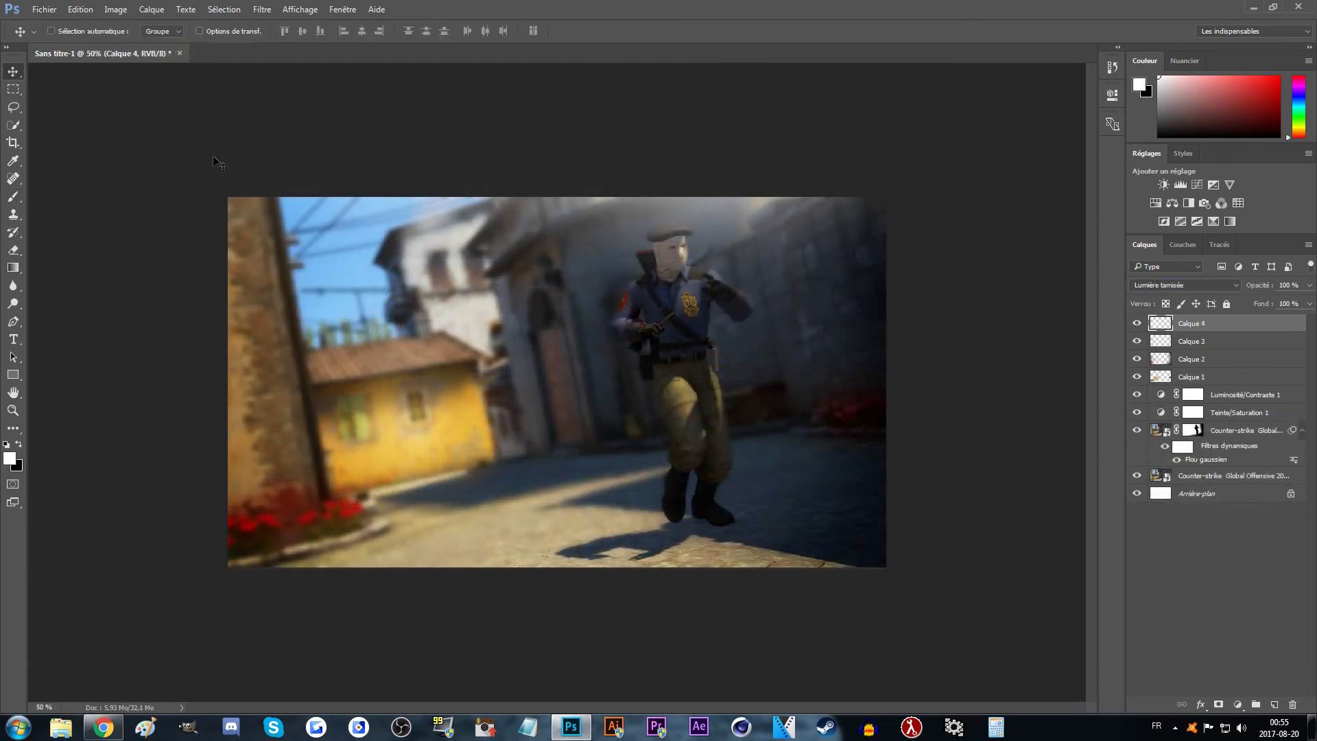
- Add the title "TUTORIAL" over the yellow house with the Type tool
key("t")
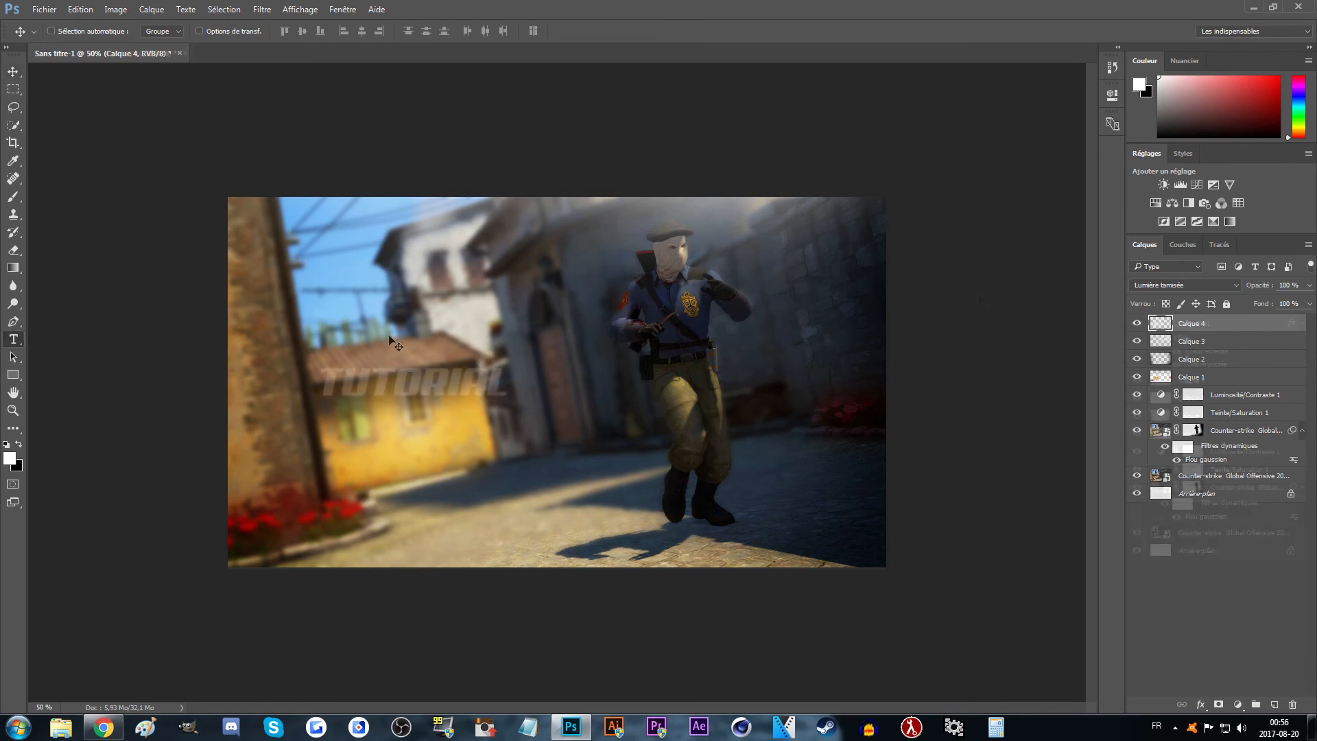